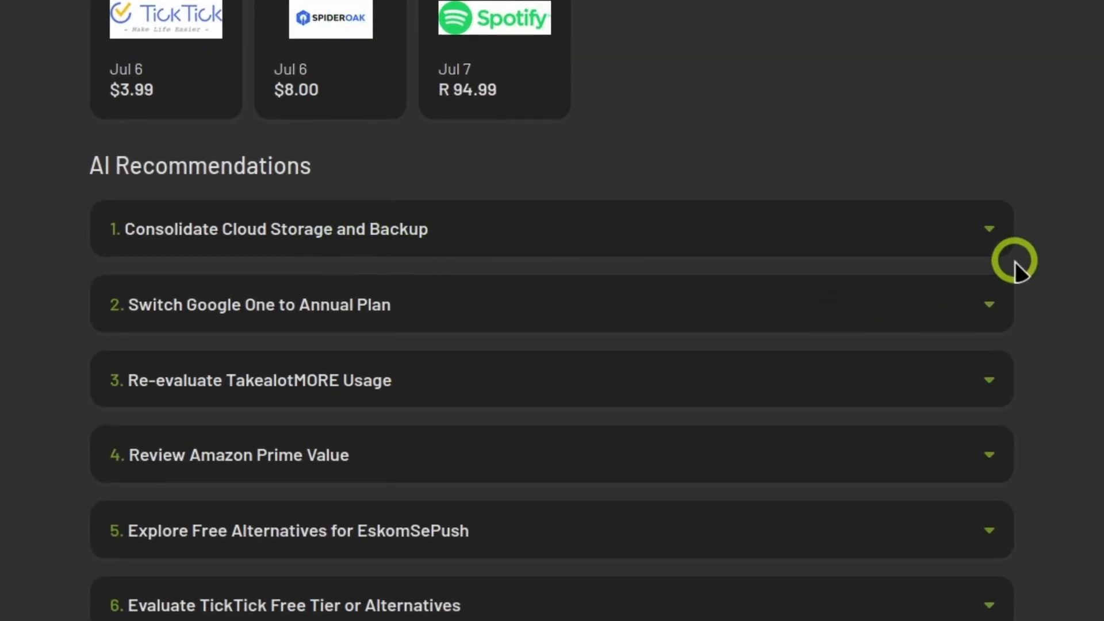
Step: Read the details of the AI recommendations on cloud storage consolidation, the Google One annual plan and TakealotMORE usage, collapsing each one
{"action": "left_click", "coordinate": [989, 230]}
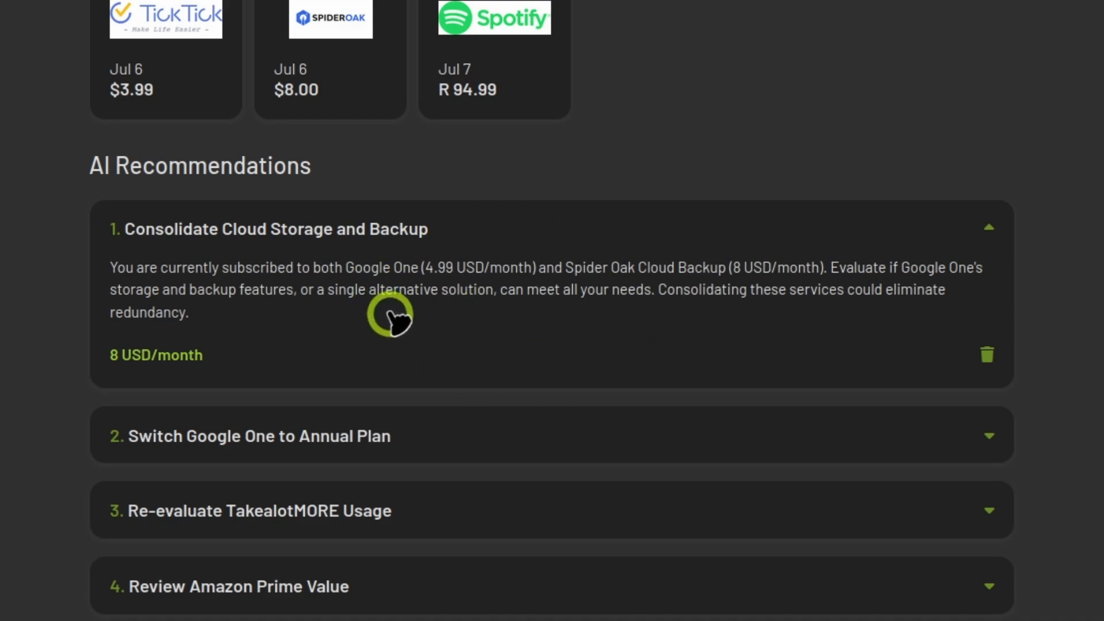
{"action": "left_click", "coordinate": [991, 228]}
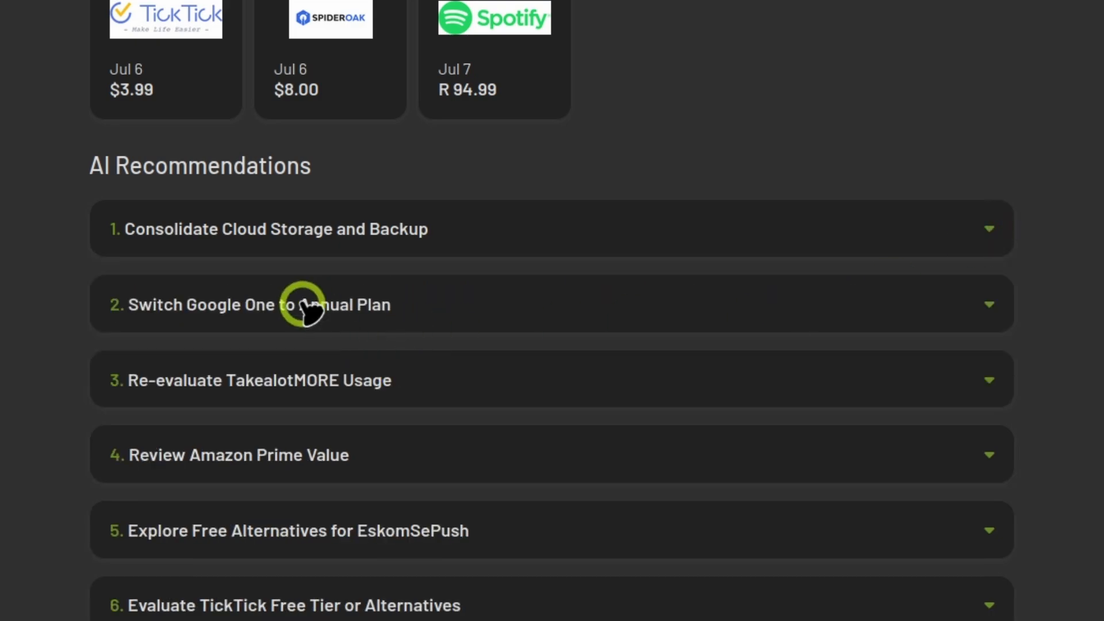
{"action": "left_click", "coordinate": [988, 303]}
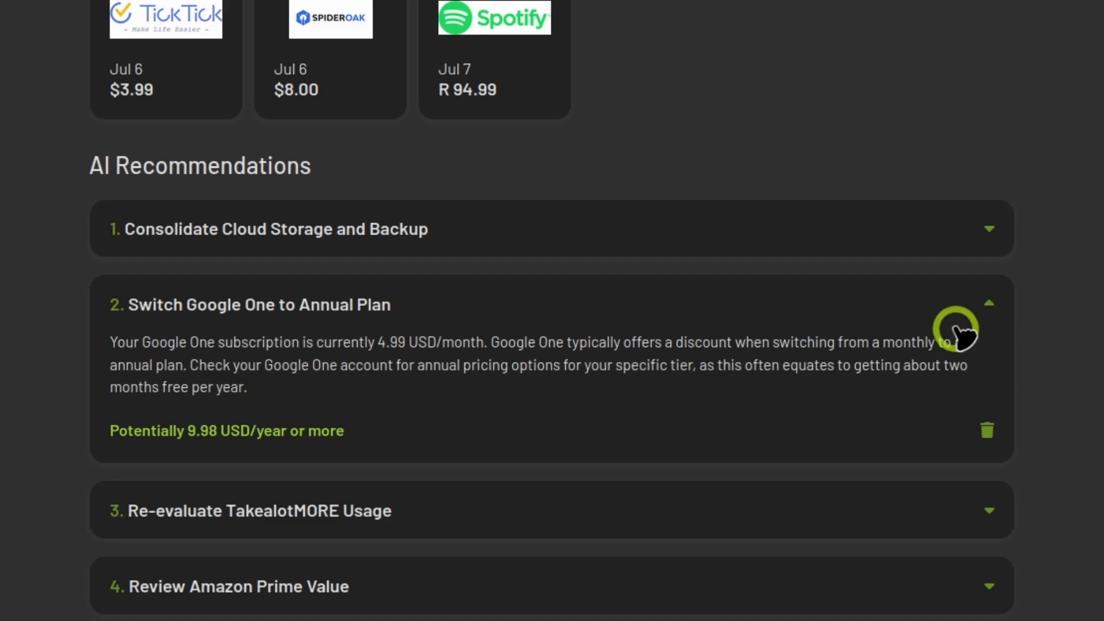
{"action": "left_click", "coordinate": [989, 306]}
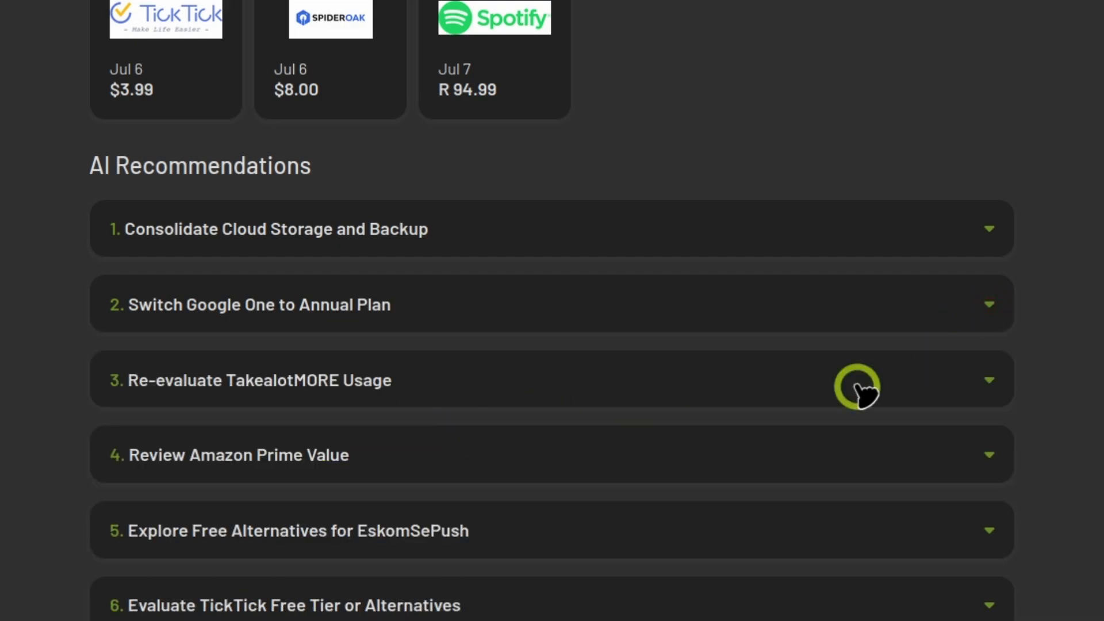
{"action": "left_click", "coordinate": [989, 382]}
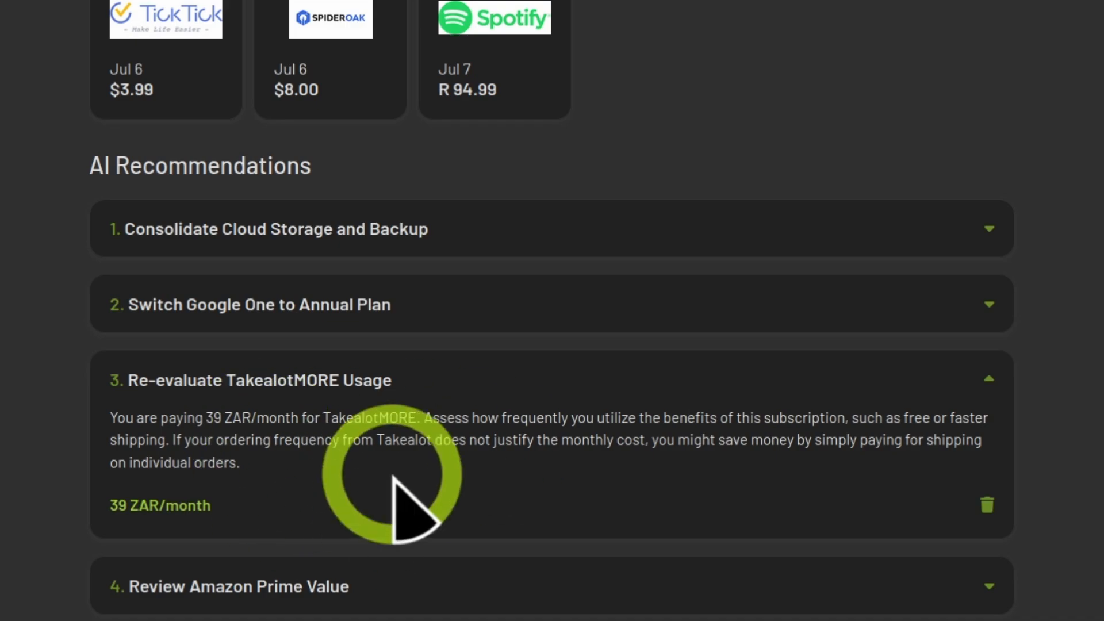
{"action": "left_click", "coordinate": [990, 382]}
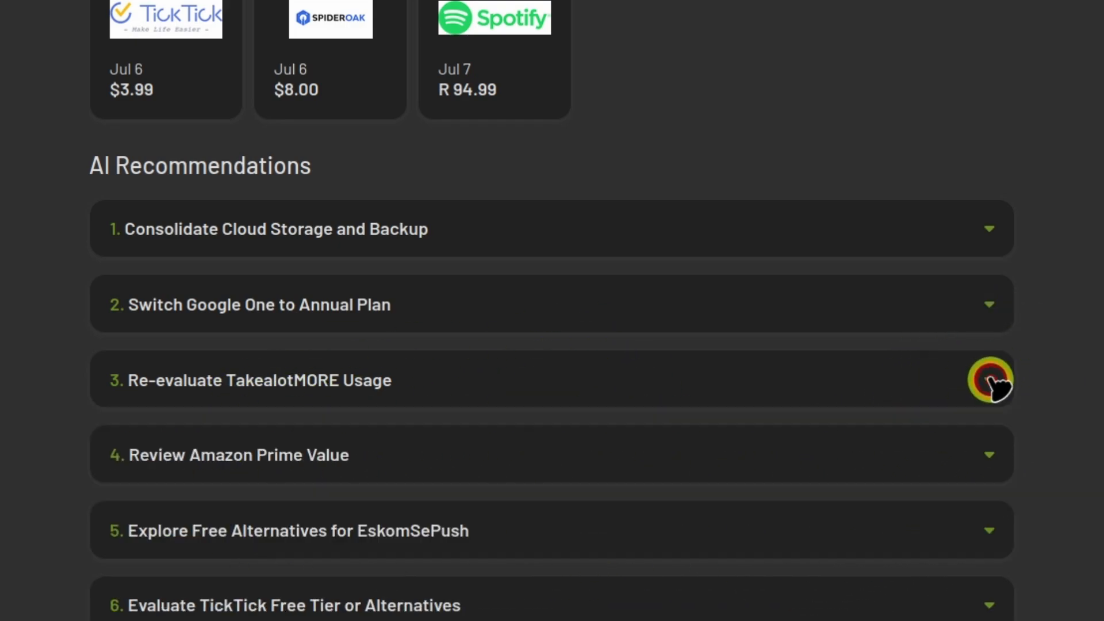
Step: Read the details of the AI recommendations on Amazon Prime, EskomSePush and TickTick, collapsing each one
{"action": "left_click", "coordinate": [990, 455]}
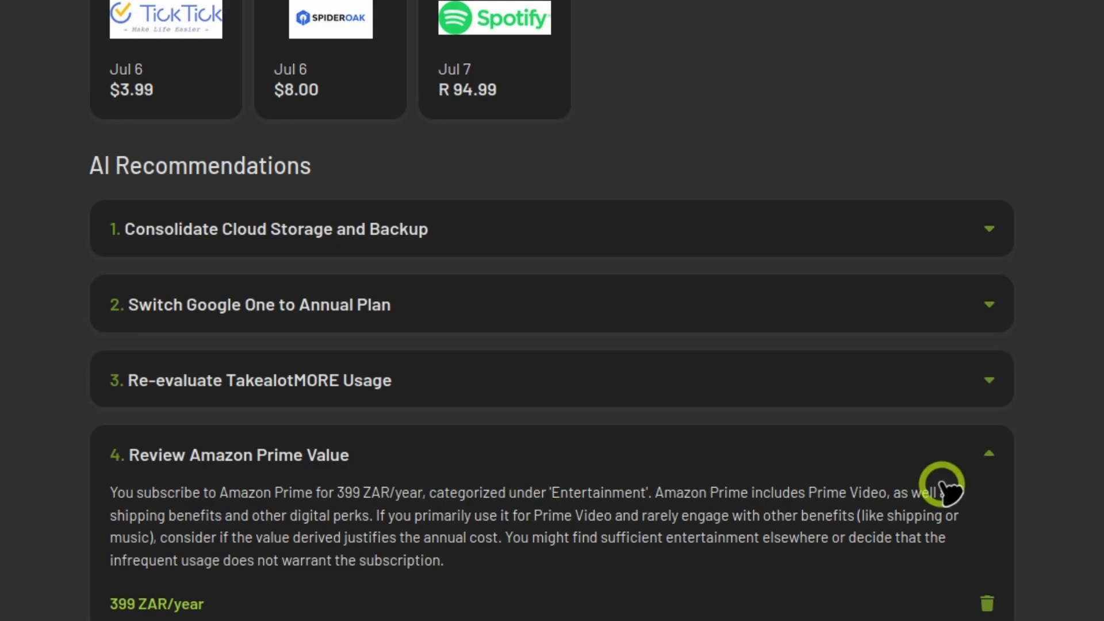
{"action": "left_click", "coordinate": [988, 455]}
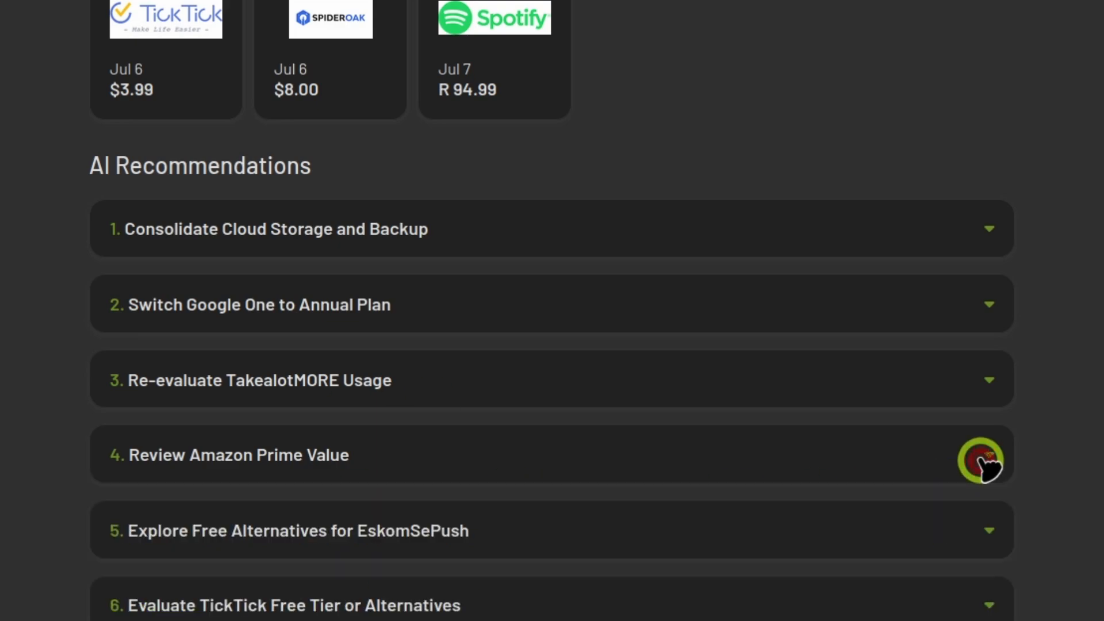
{"action": "left_click", "coordinate": [991, 528]}
{"action": "scroll", "coordinate": [729, 537], "scroll_direction": "down", "scroll_amount": 2}
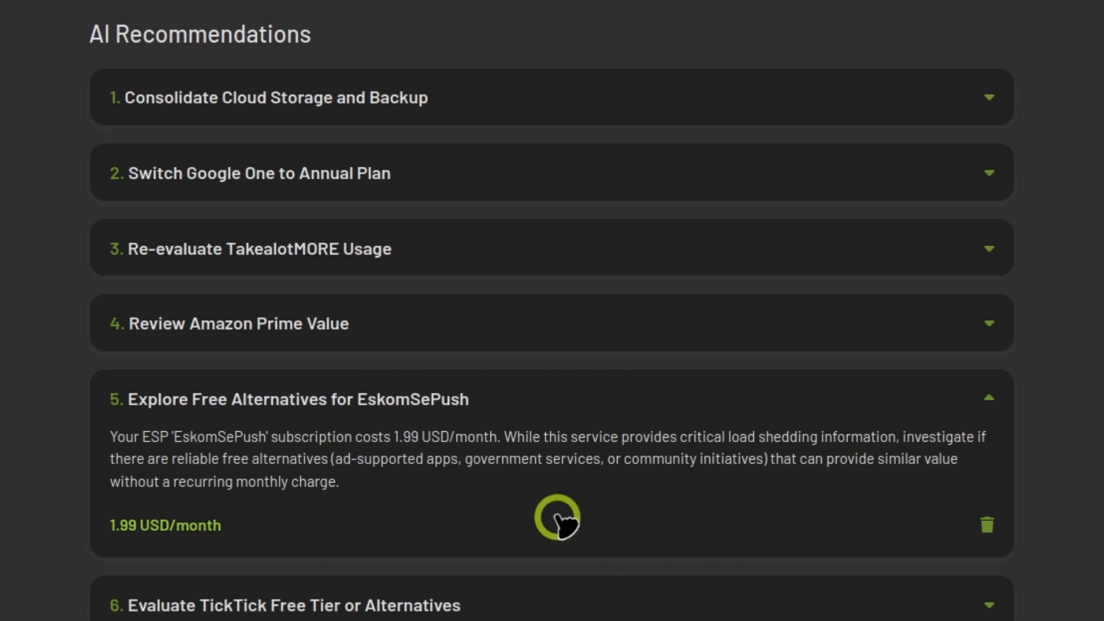
{"action": "left_click", "coordinate": [991, 400]}
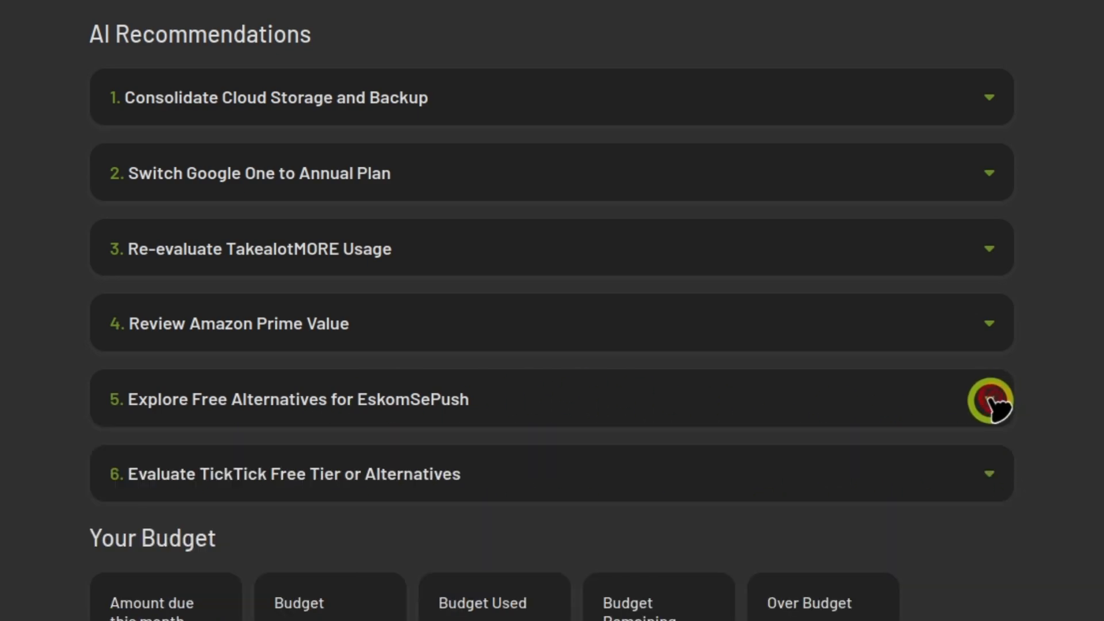
{"action": "left_click", "coordinate": [992, 472]}
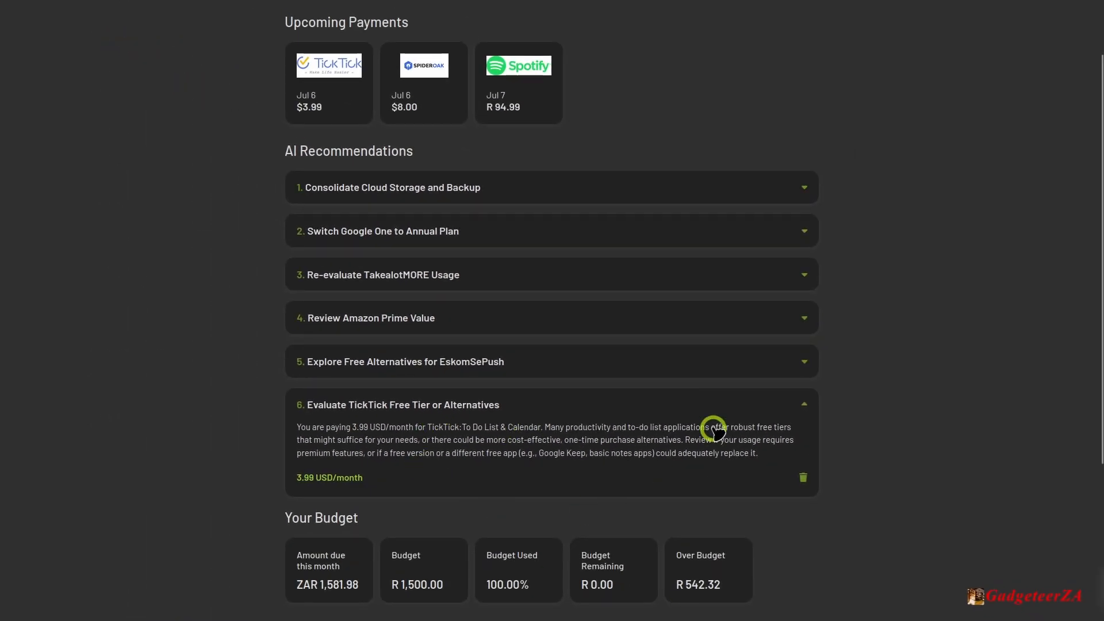
{"action": "left_click", "coordinate": [805, 404]}
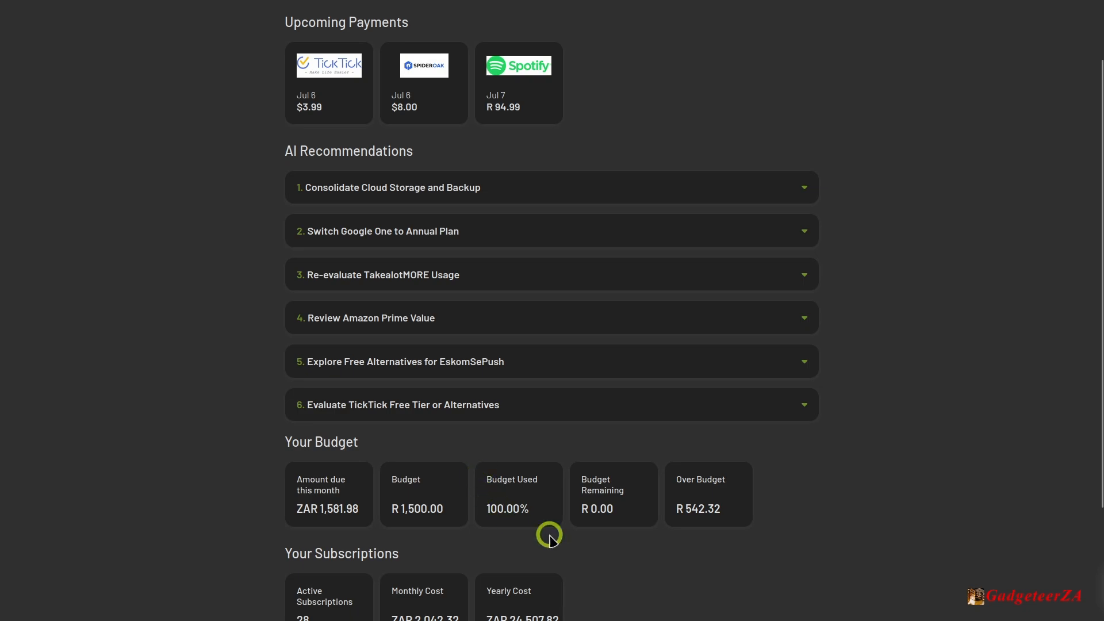
Step: Review the budget, subscription cost and savings summaries on the dashboard
{"action": "scroll", "coordinate": [476, 429], "scroll_direction": "down", "scroll_amount": 1}
{"action": "scroll", "coordinate": [677, 510], "scroll_direction": "down", "scroll_amount": 1}
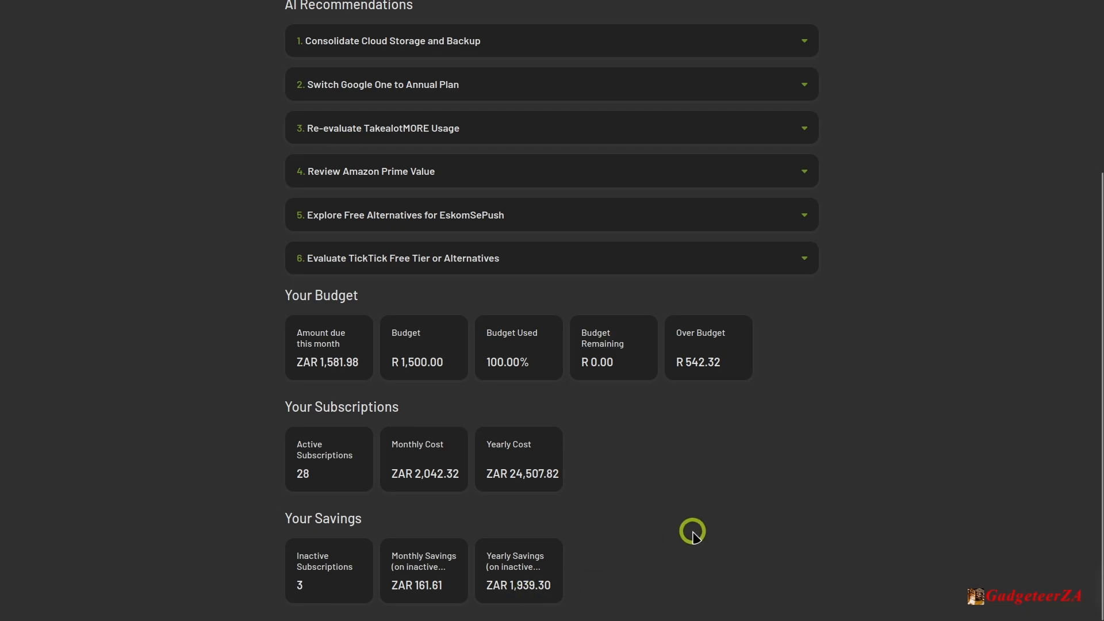
{"action": "scroll", "coordinate": [715, 493], "scroll_direction": "up", "scroll_amount": 4}
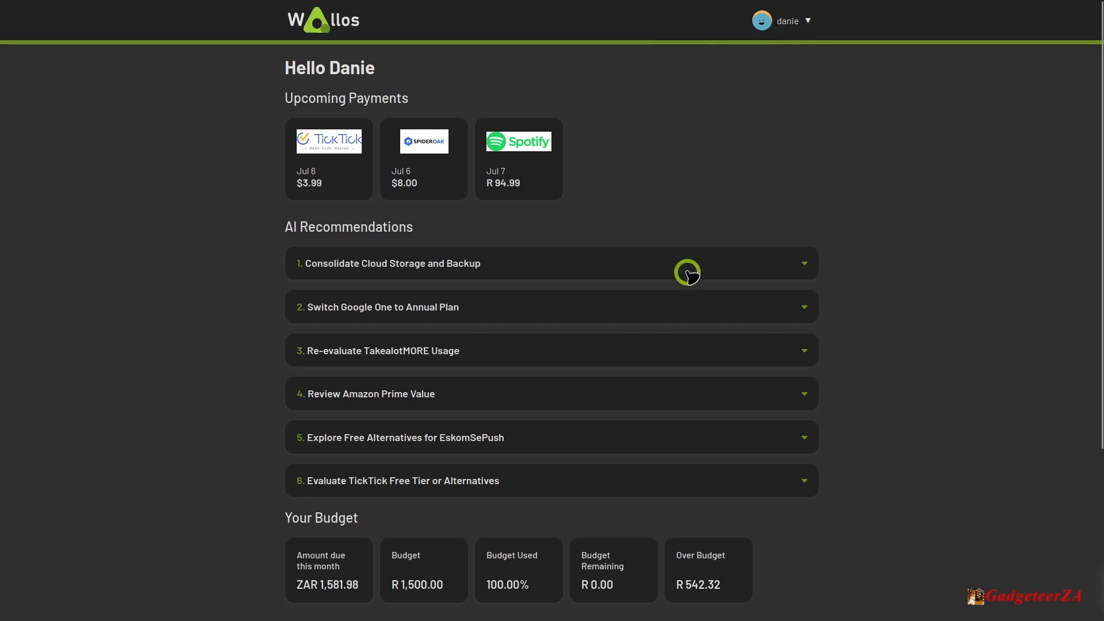
Step: Start a new entry in the subscriptions list and name it "Netfix"
{"action": "left_click", "coordinate": [781, 26]}
{"action": "left_click", "coordinate": [781, 77]}
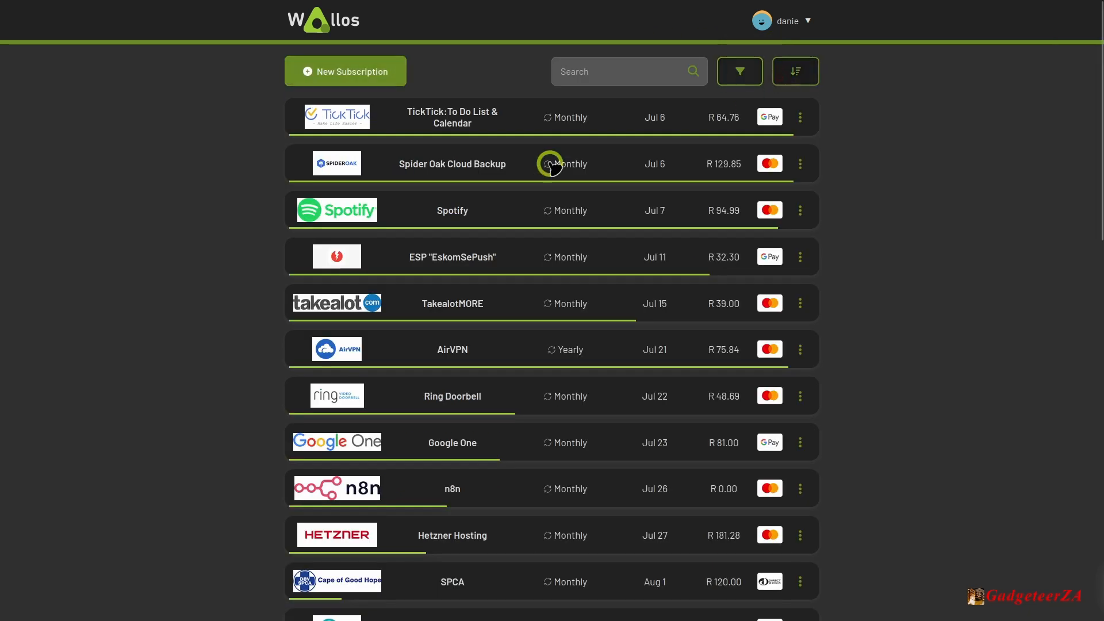
{"action": "left_click", "coordinate": [356, 73]}
{"action": "left_click", "coordinate": [452, 94]}
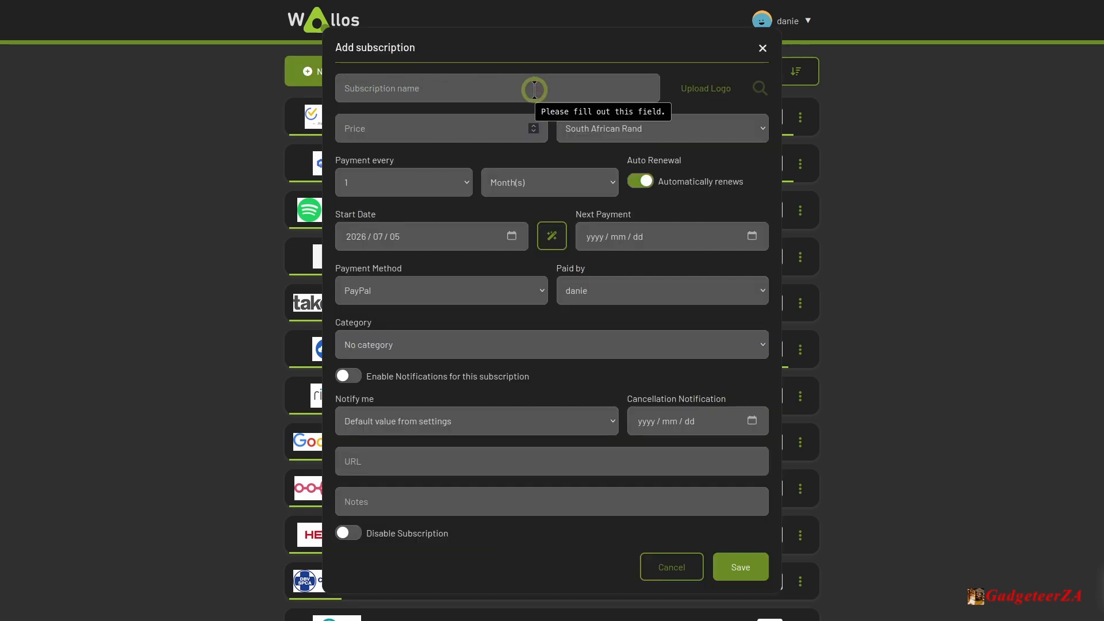
{"action": "type", "text": "Netfix"}
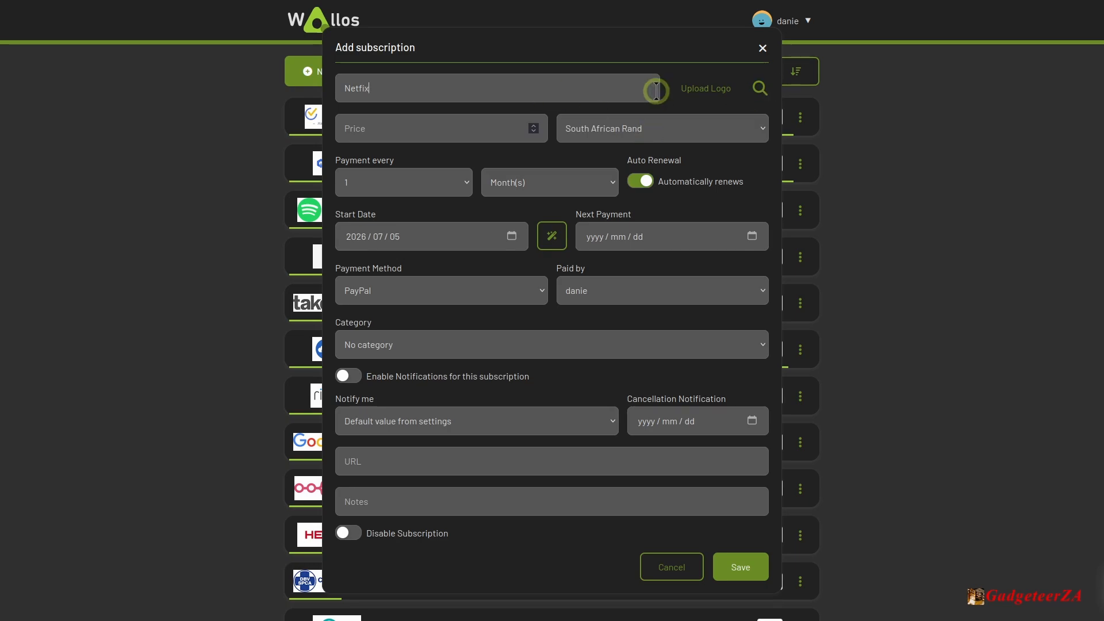
Step: Search the web for the subscription's logo and choose the flat red Netflix image
{"action": "left_click", "coordinate": [761, 90]}
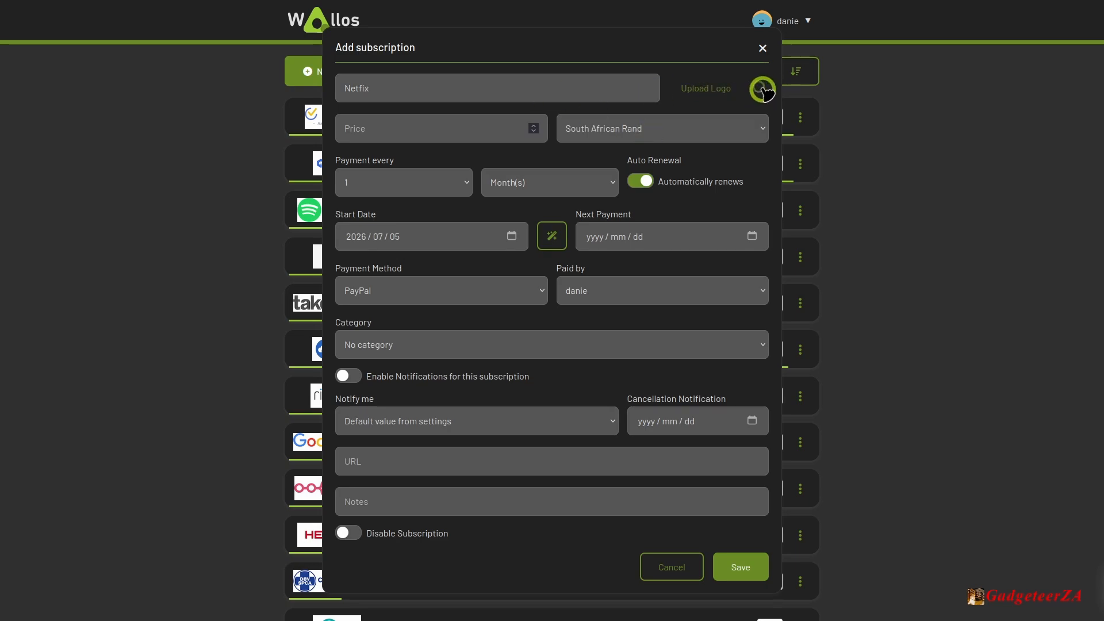
{"action": "left_click", "coordinate": [735, 126]}
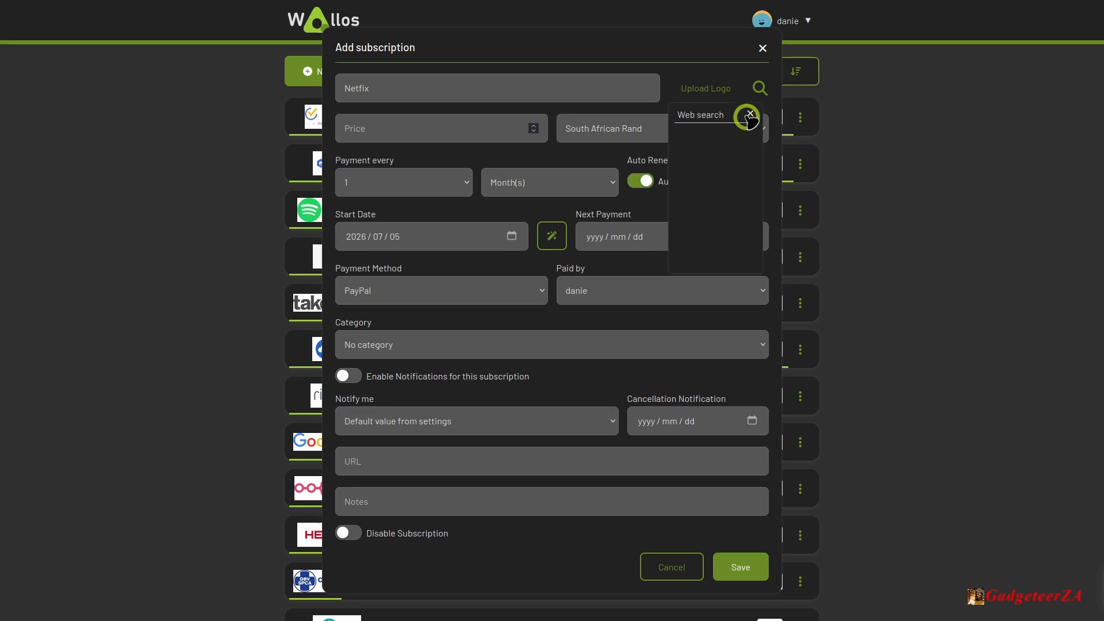
{"action": "left_click", "coordinate": [723, 85]}
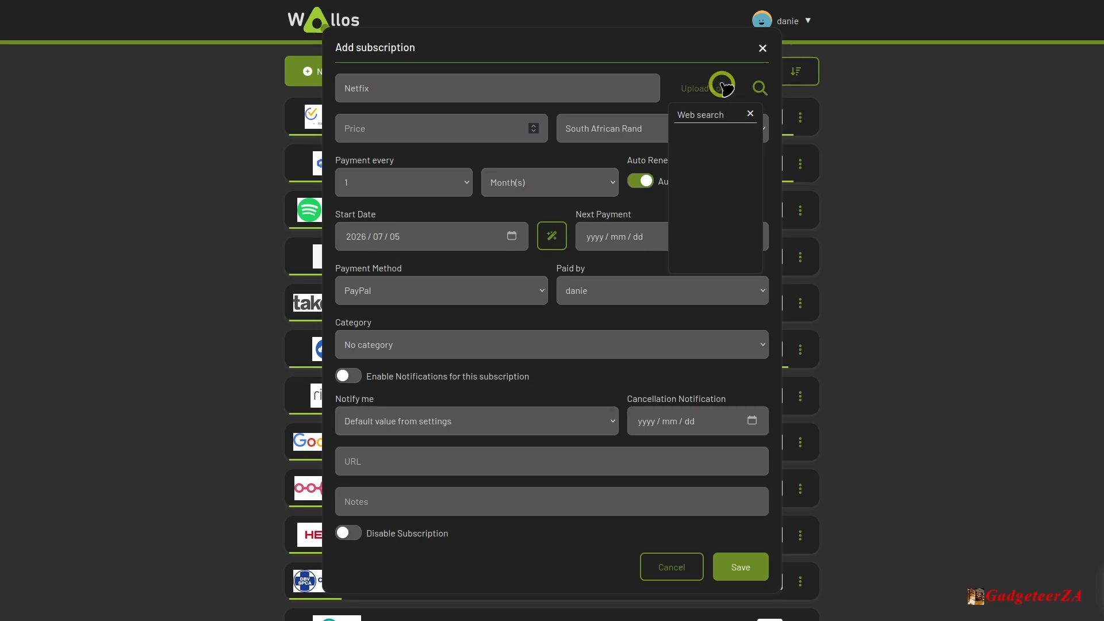
{"action": "left_click", "coordinate": [702, 217]}
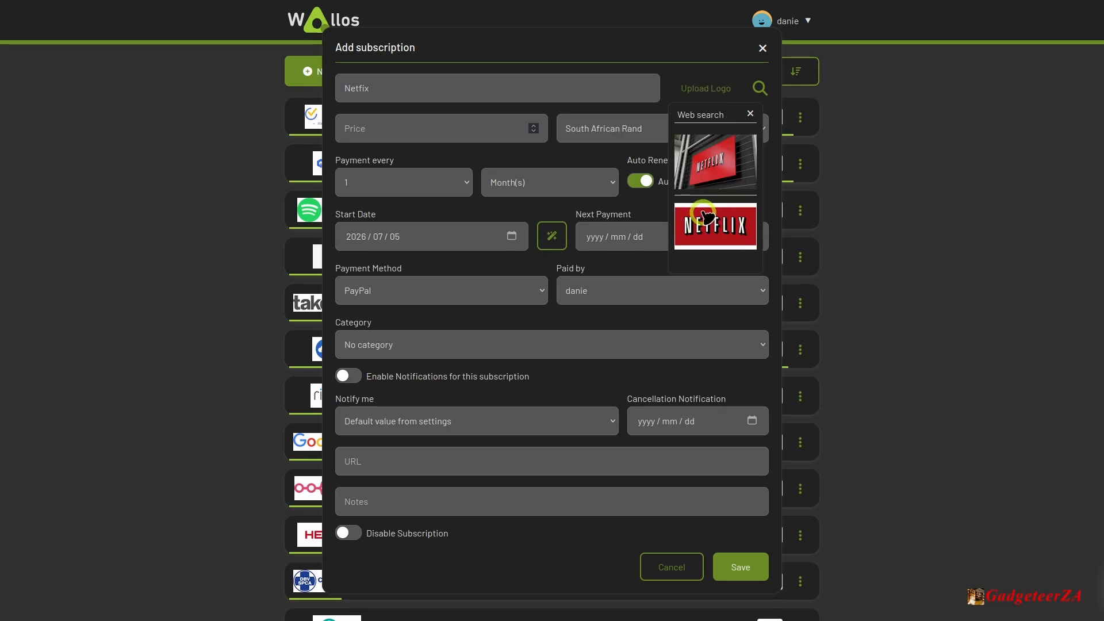
{"action": "left_click", "coordinate": [718, 222]}
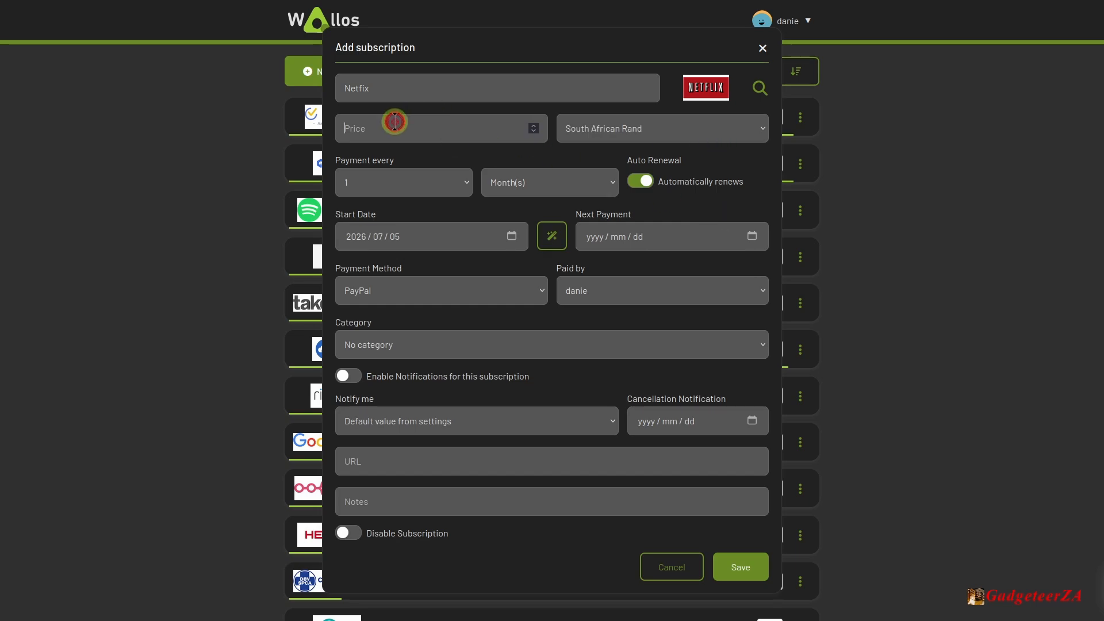
Step: Examine the available currencies and payment frequency options for the new subscription without changing them
{"action": "left_click", "coordinate": [633, 128]}
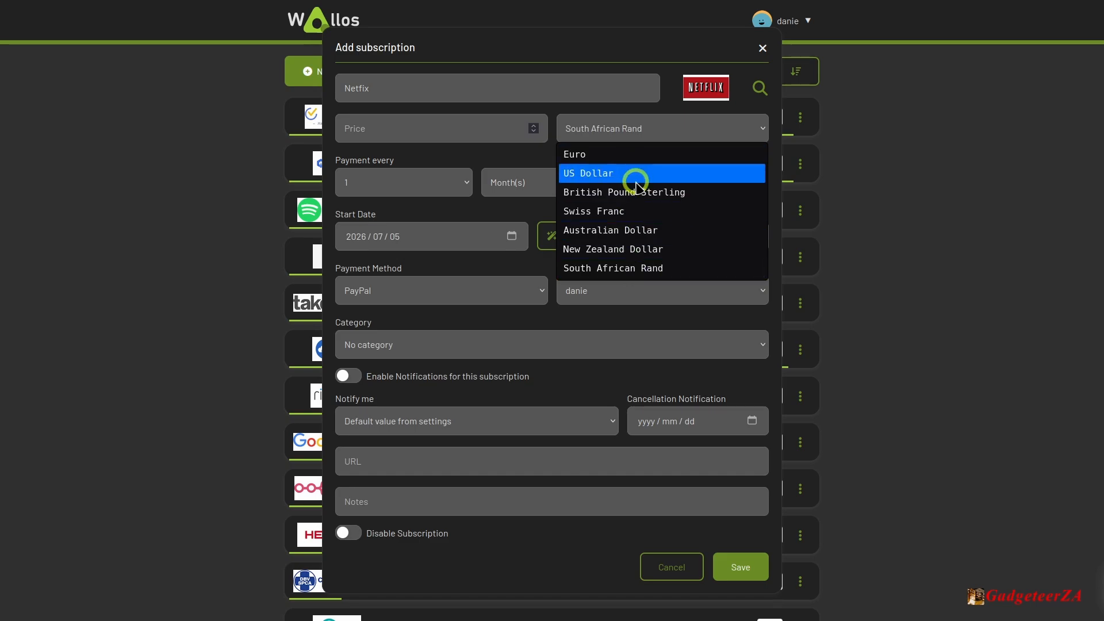
{"action": "left_click", "coordinate": [644, 118]}
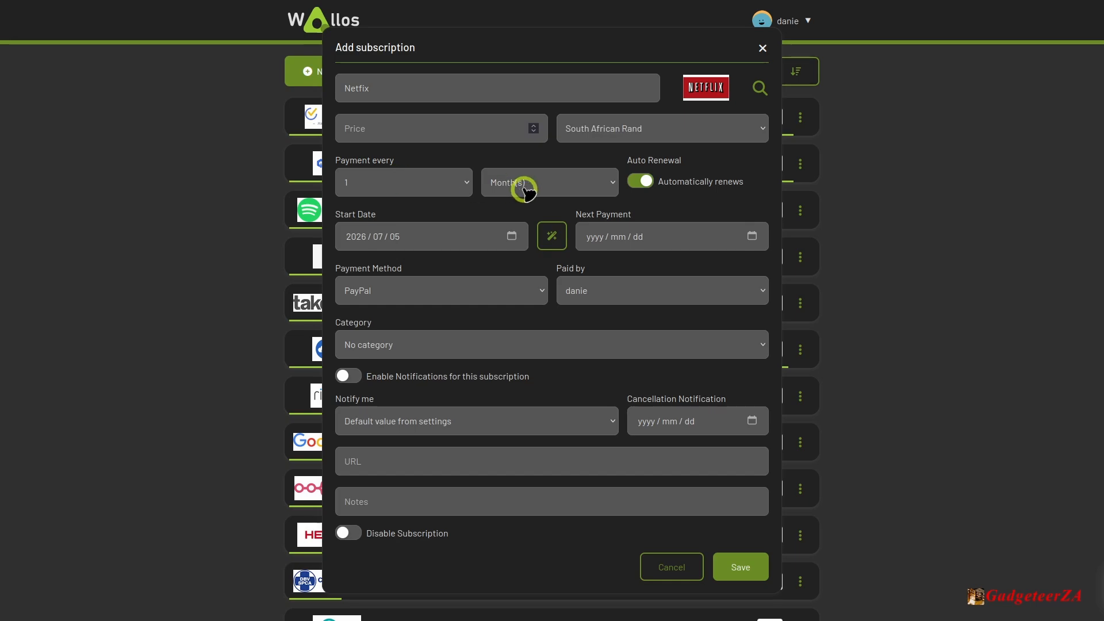
{"action": "left_click", "coordinate": [587, 184]}
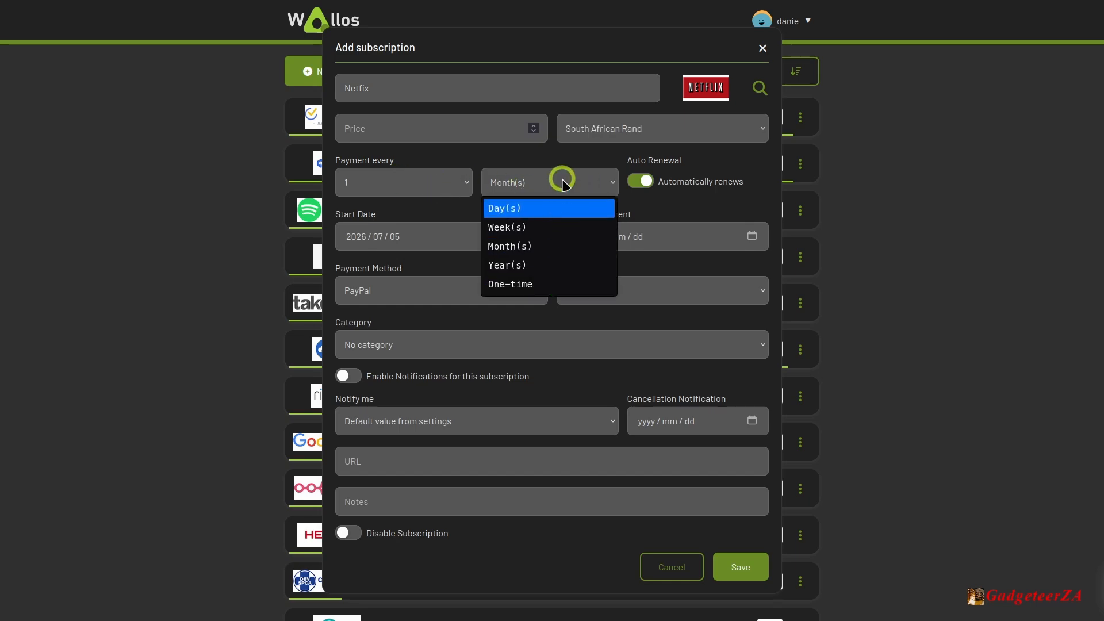
{"action": "left_click", "coordinate": [566, 183]}
{"action": "left_click", "coordinate": [463, 181]}
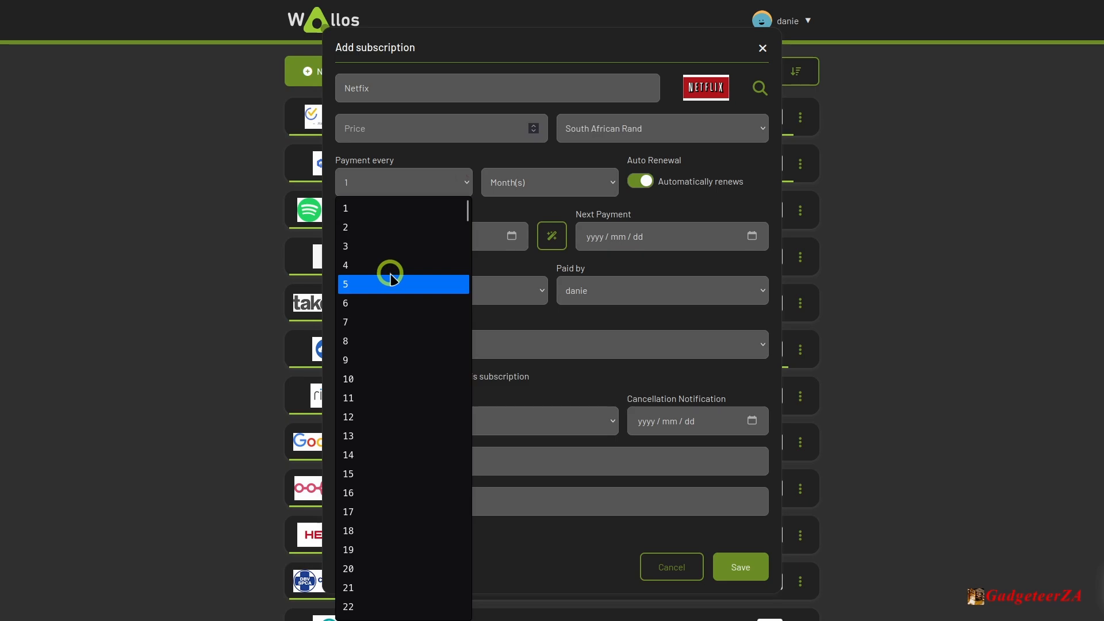
{"action": "left_click", "coordinate": [701, 216]}
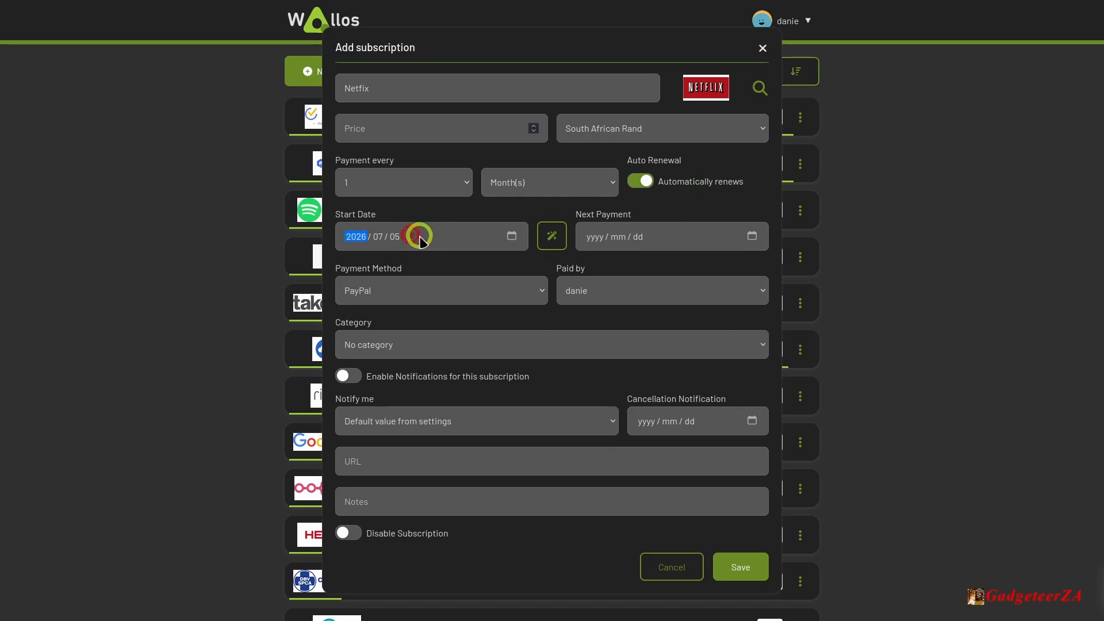
Step: Set the subscription's start date to 2026/07/22 and fill in the next payment date automatically
{"action": "left_click", "coordinate": [512, 236]}
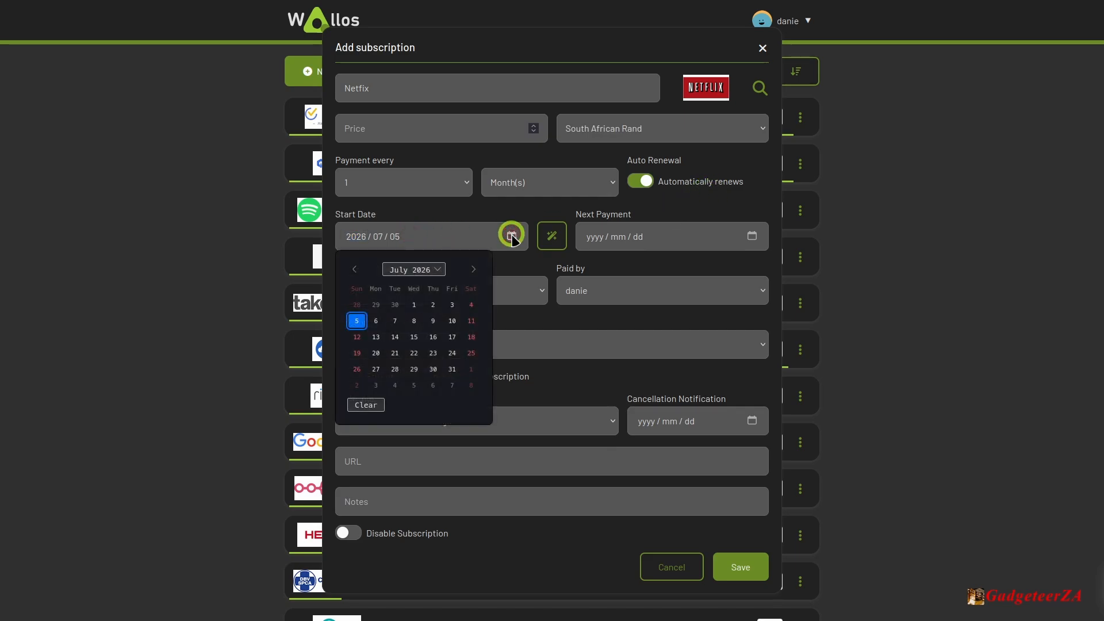
{"action": "left_click", "coordinate": [414, 353]}
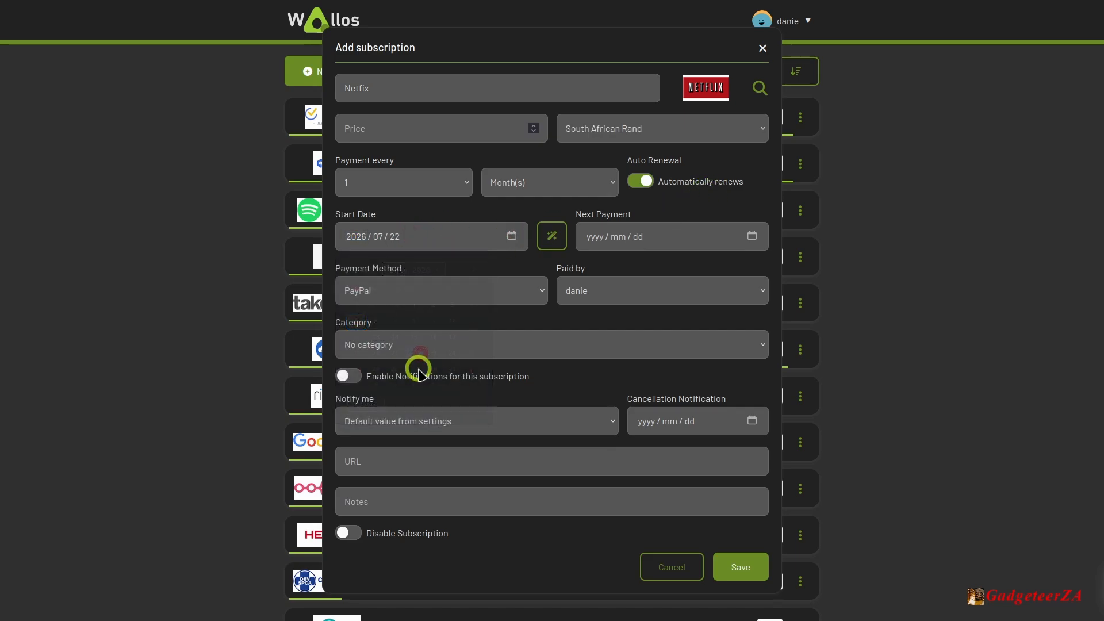
{"action": "left_click", "coordinate": [554, 236]}
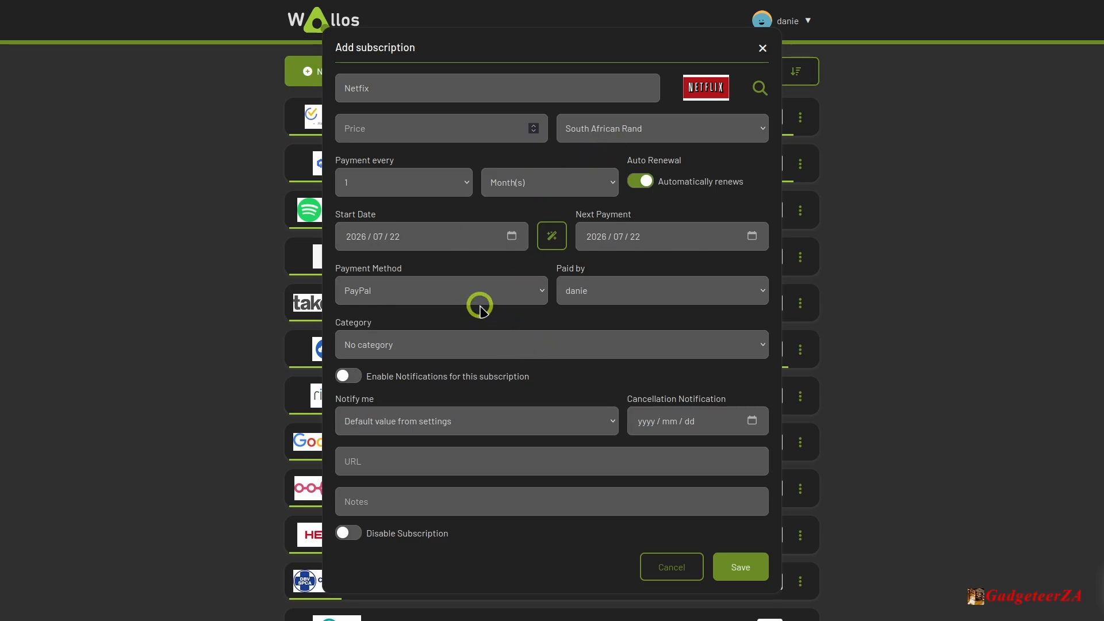
Step: Examine the payment method and category choices for the subscription without changing them
{"action": "left_click", "coordinate": [523, 297]}
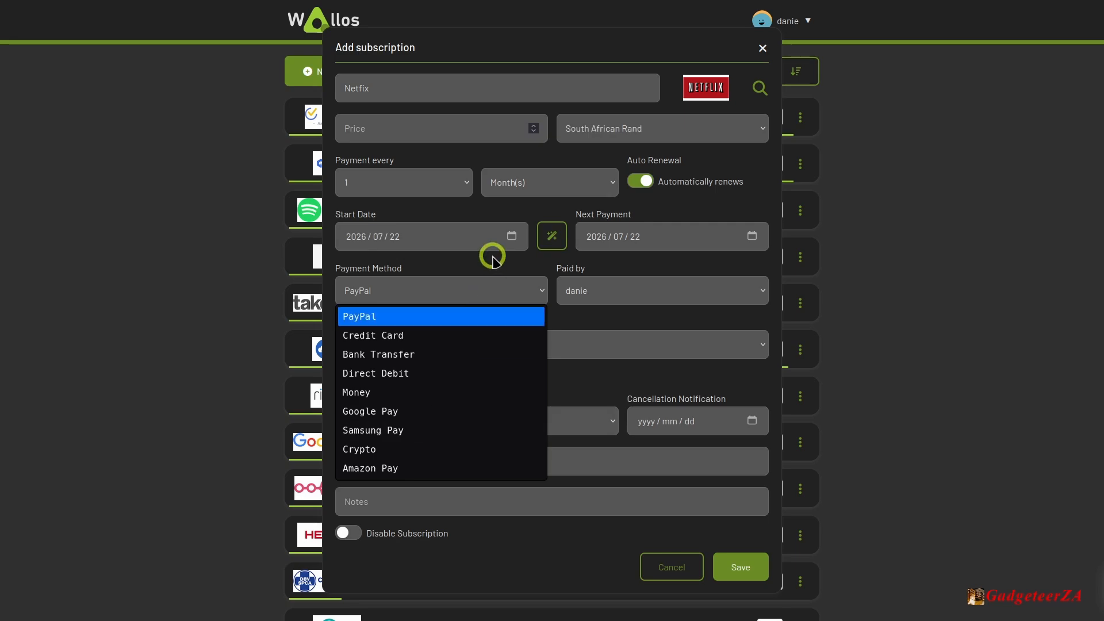
{"action": "left_click", "coordinate": [492, 260]}
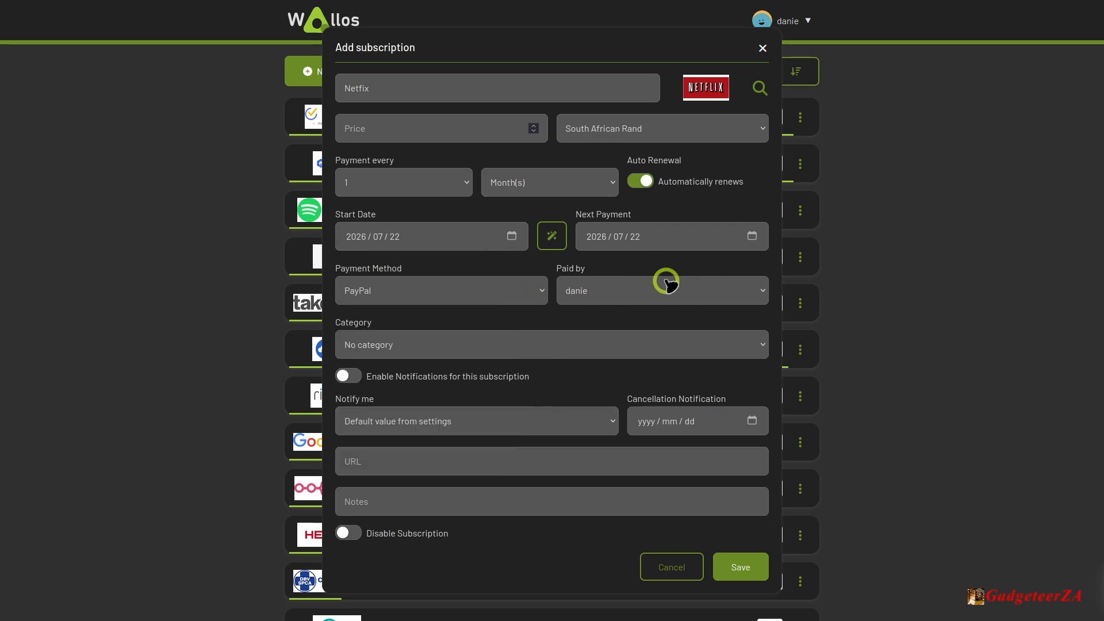
{"action": "left_click", "coordinate": [596, 348]}
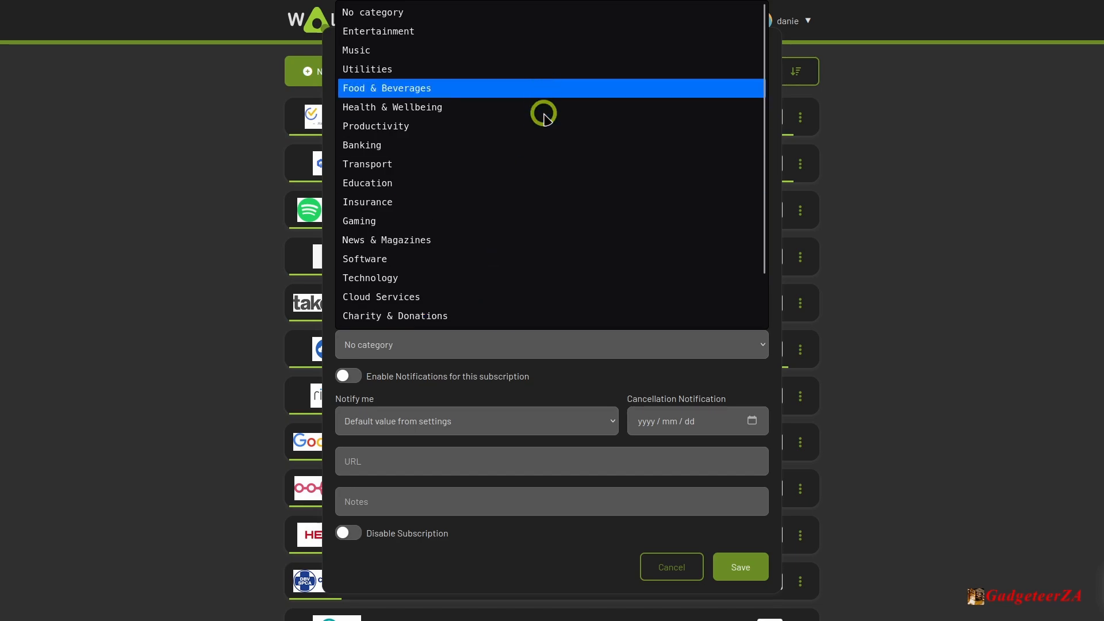
{"action": "scroll", "coordinate": [506, 316], "scroll_direction": "down", "scroll_amount": 1}
{"action": "left_click", "coordinate": [670, 391]}
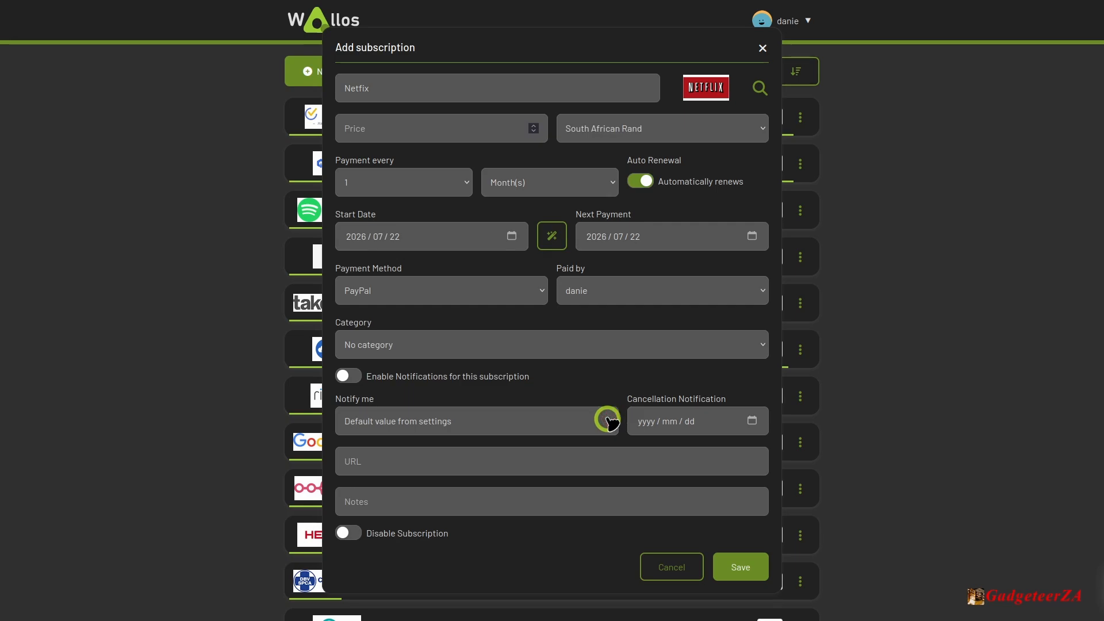
Step: Set the cancellation notification date to 2026/07/30, enable notifications for the subscription and view the reminder timing choices
{"action": "left_click", "coordinate": [752, 420]}
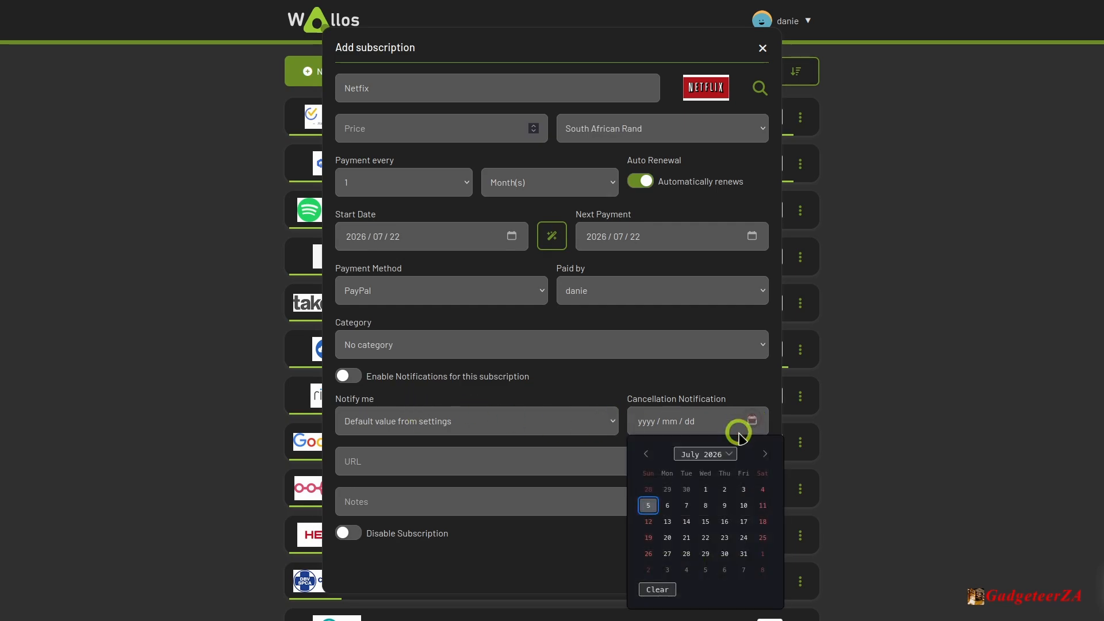
{"action": "left_click", "coordinate": [727, 548]}
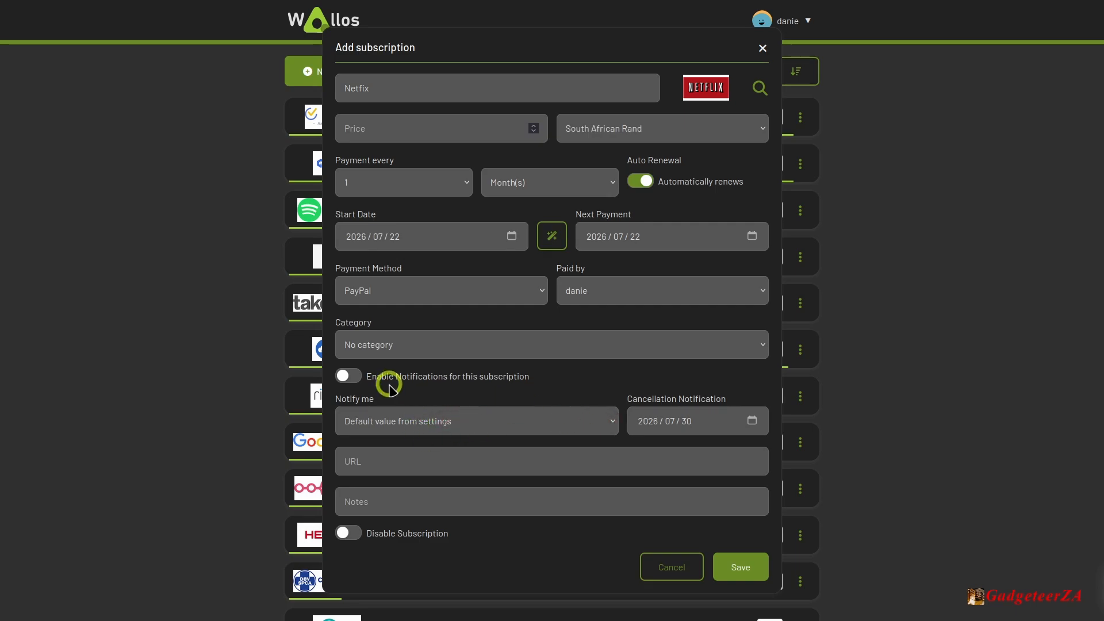
{"action": "left_click", "coordinate": [348, 375]}
{"action": "left_click", "coordinate": [417, 420]}
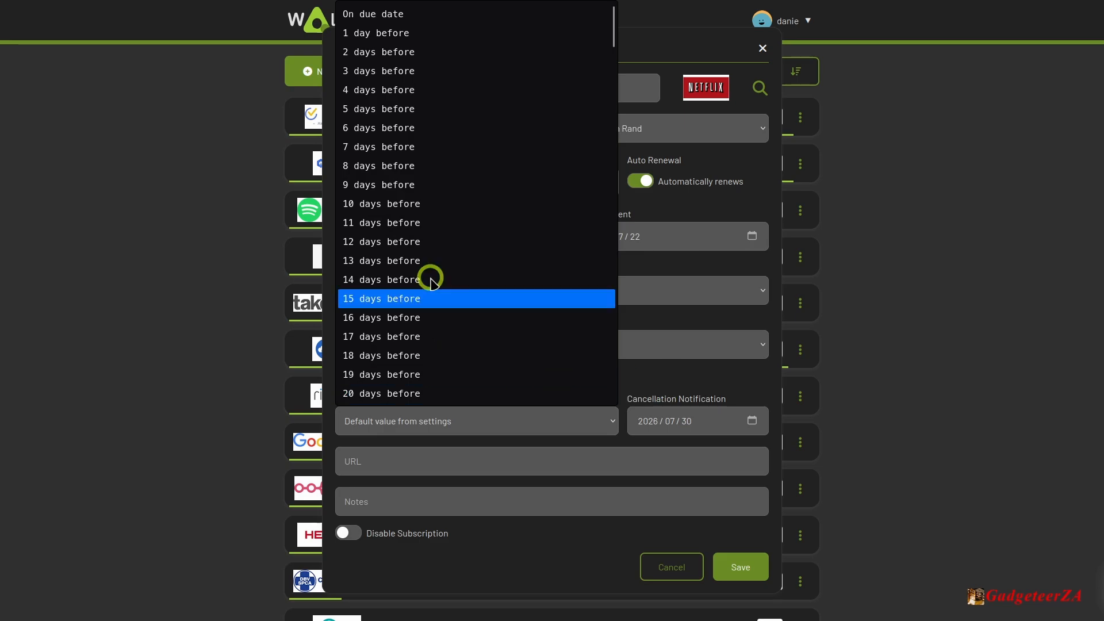
{"action": "left_click", "coordinate": [689, 378]}
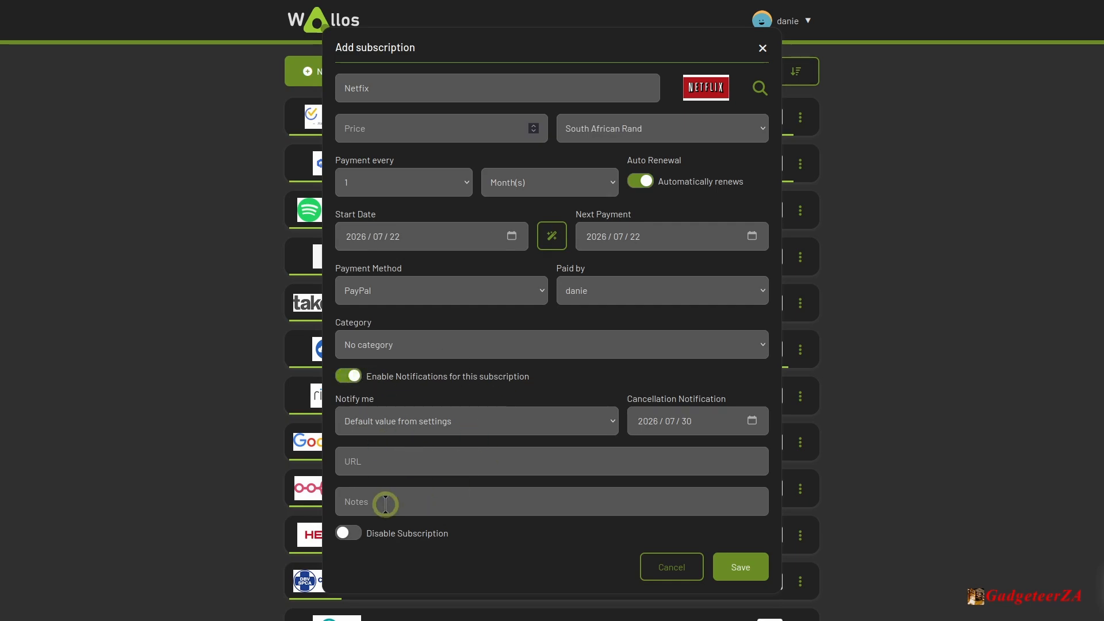
Step: Turn the subscription's notifications back off and discard the new subscription without saving
{"action": "left_click", "coordinate": [356, 376]}
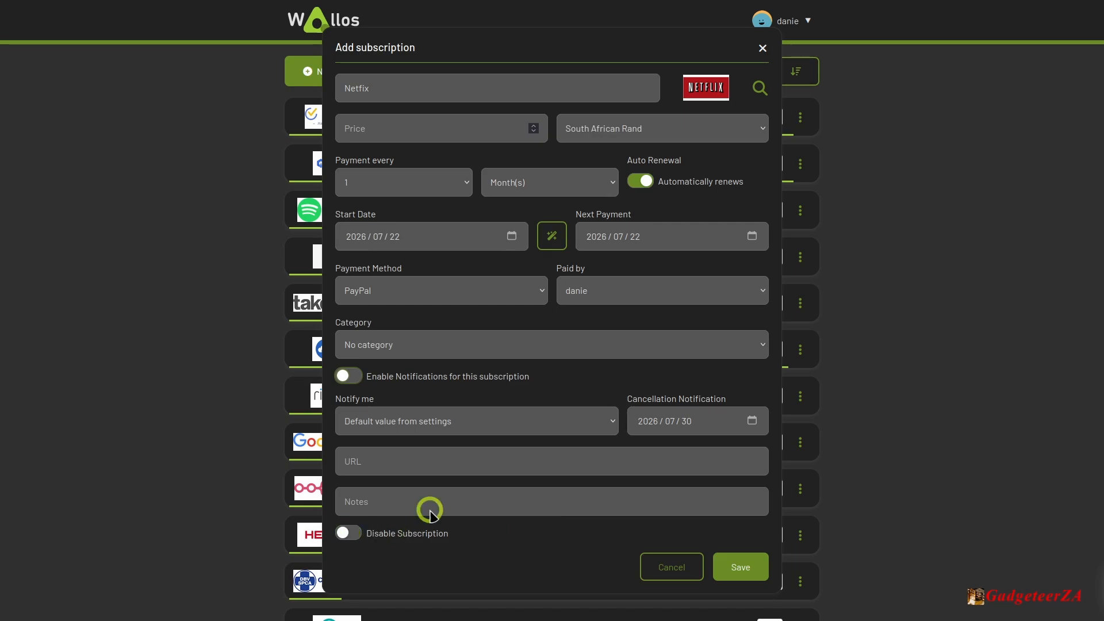
{"action": "left_click", "coordinate": [667, 570]}
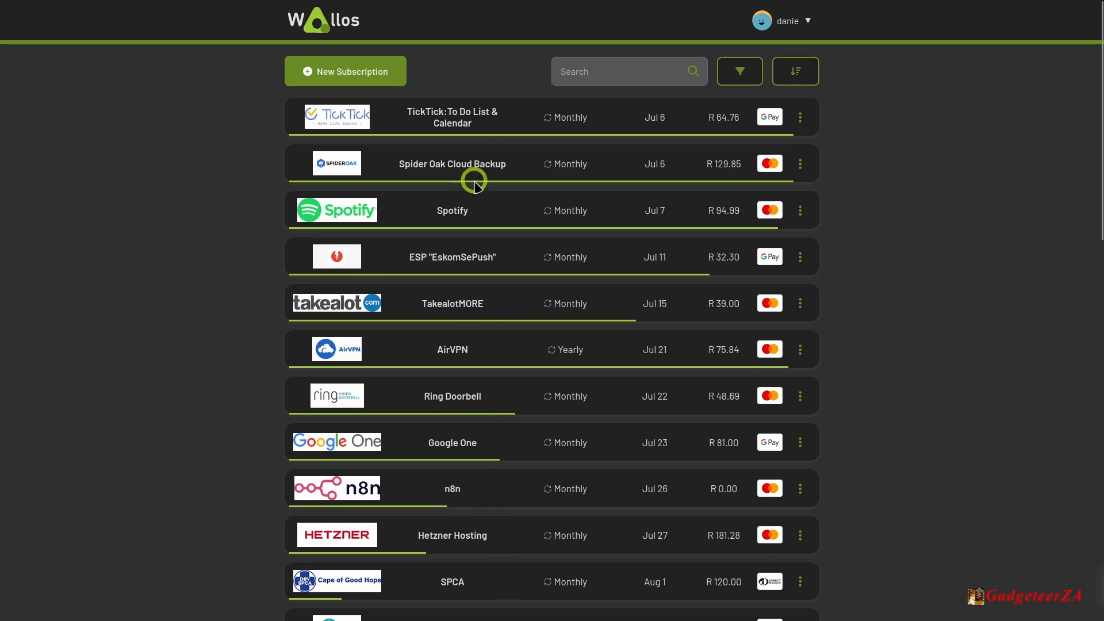
Step: Expand and collapse the details of the TickTick, Spider Oak Cloud Backup and Spotify subscriptions to check their payer and category
{"action": "left_click", "coordinate": [440, 115]}
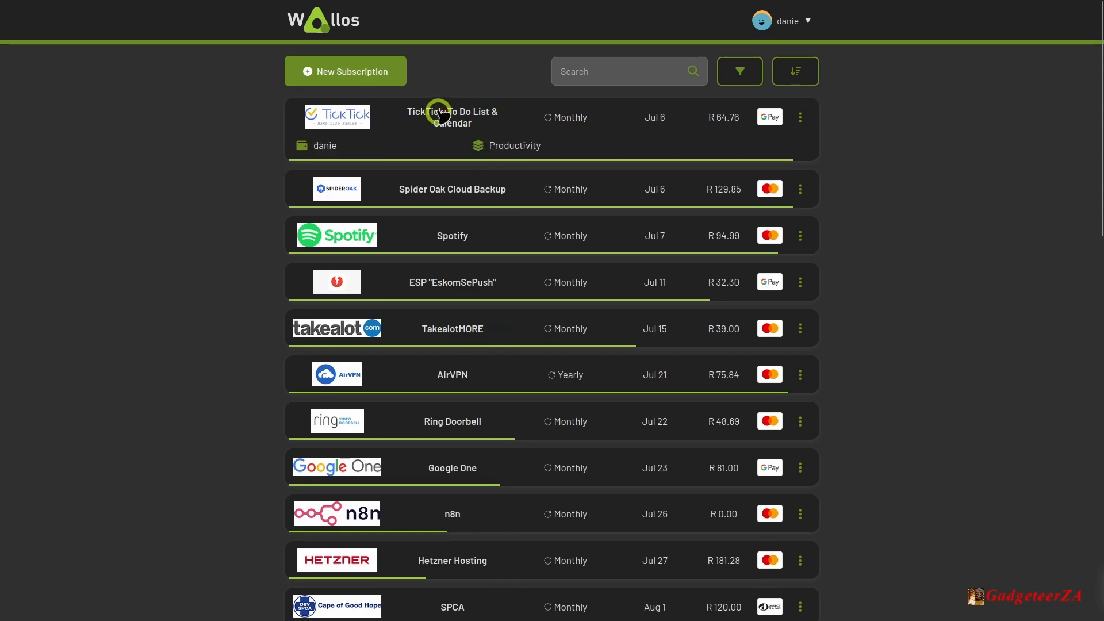
{"action": "left_click", "coordinate": [441, 116]}
{"action": "left_click", "coordinate": [460, 164]}
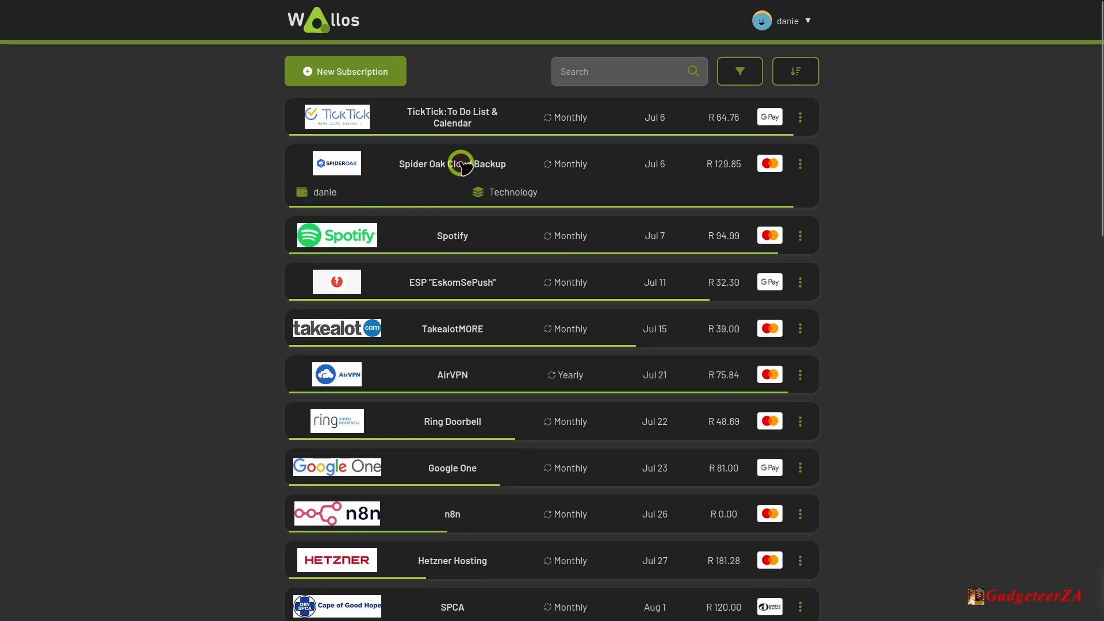
{"action": "left_click", "coordinate": [461, 164]}
{"action": "left_click", "coordinate": [456, 198]}
{"action": "left_click", "coordinate": [456, 199]}
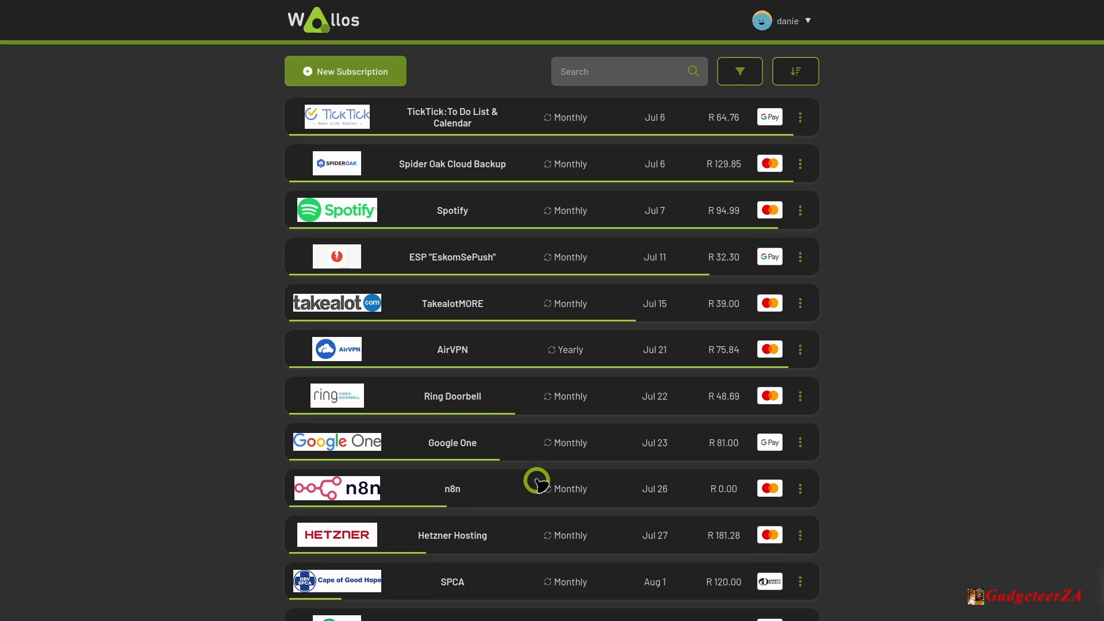
Step: View the Hetzner Hosting subscription's details and note, and collapse them again
{"action": "scroll", "coordinate": [538, 482], "scroll_direction": "down", "scroll_amount": 3}
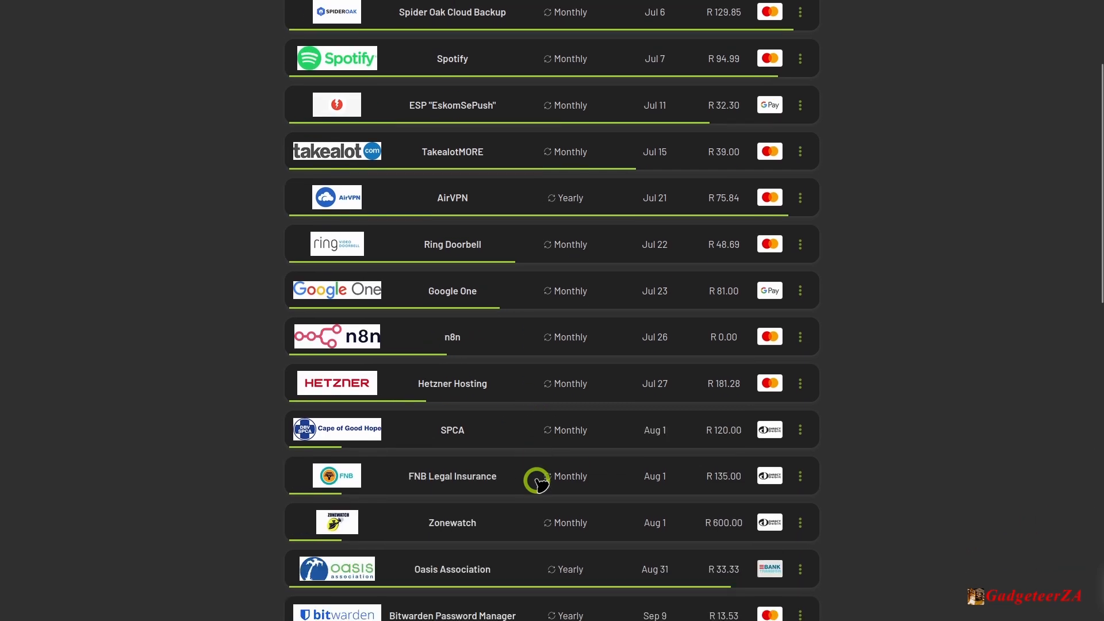
{"action": "left_click", "coordinate": [354, 383]}
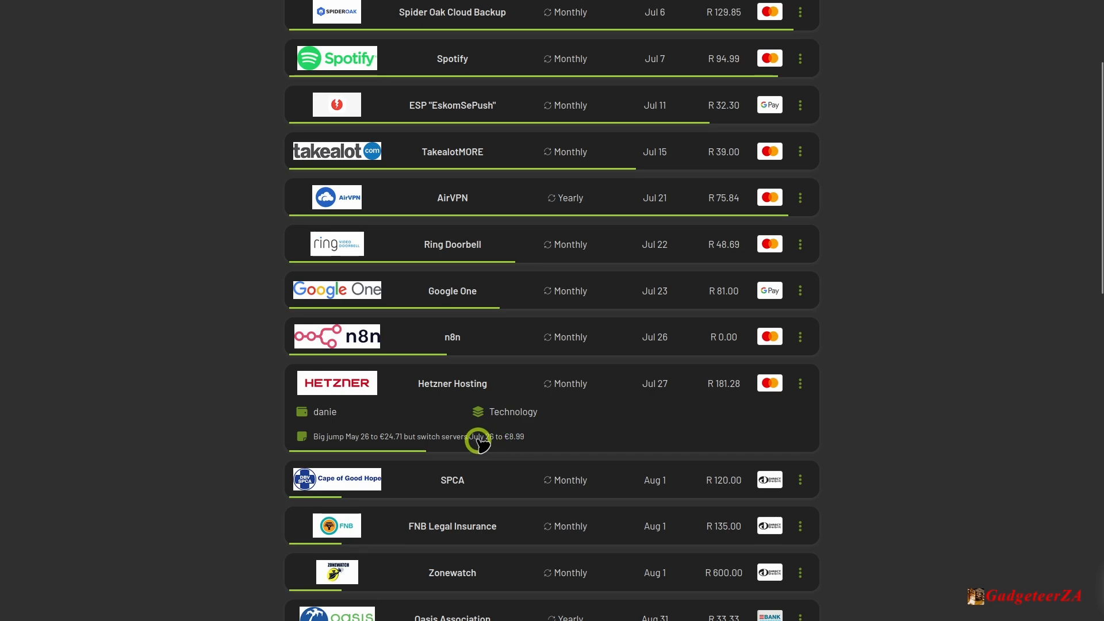
{"action": "left_click", "coordinate": [351, 382]}
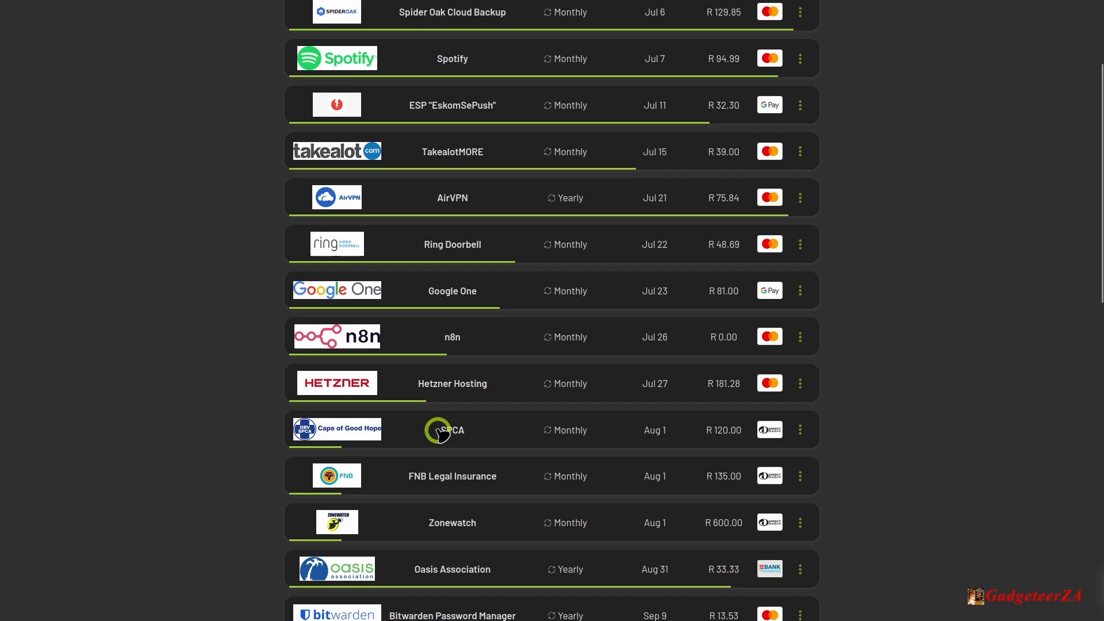
Step: View the Oasis Association subscription's payer and category, and collapse its details again
{"action": "scroll", "coordinate": [439, 431], "scroll_direction": "down", "scroll_amount": 1}
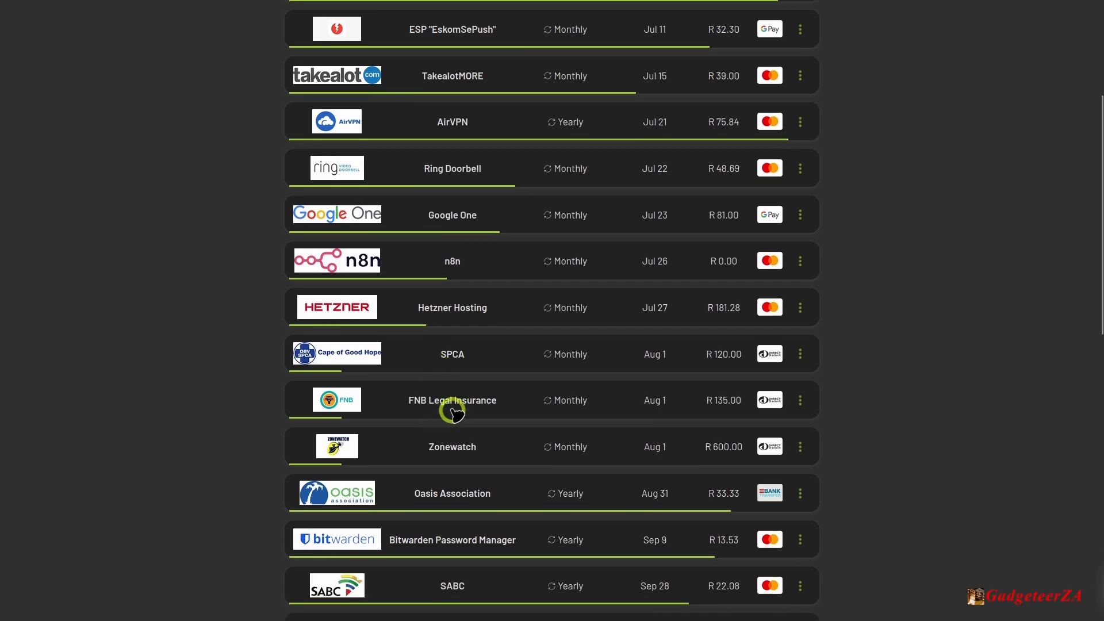
{"action": "scroll", "coordinate": [519, 471], "scroll_direction": "down", "scroll_amount": 1}
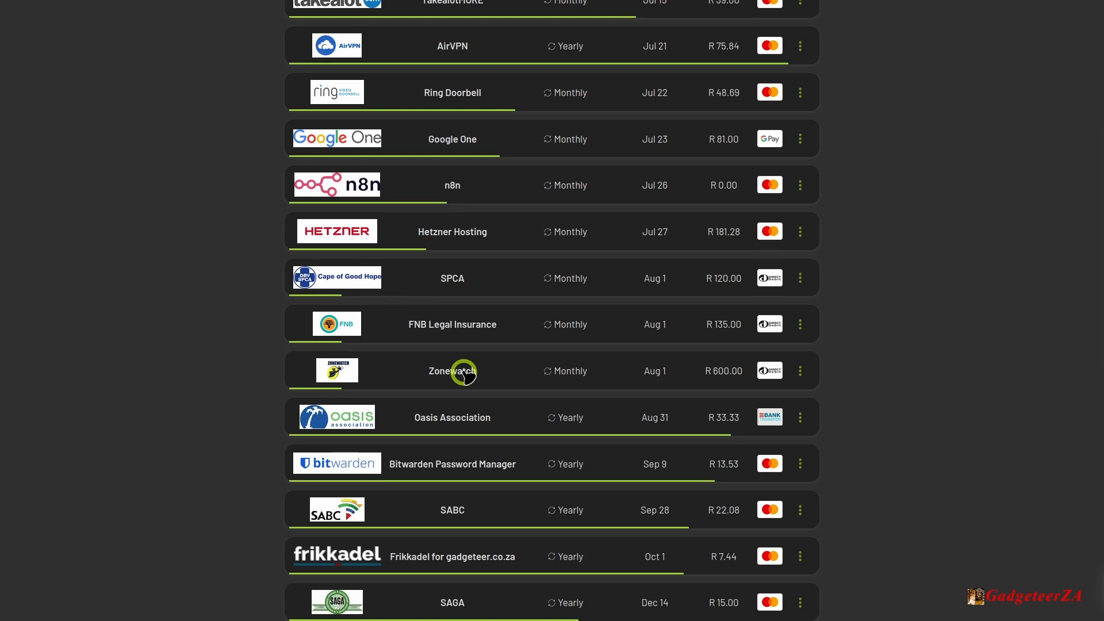
{"action": "left_click", "coordinate": [465, 412]}
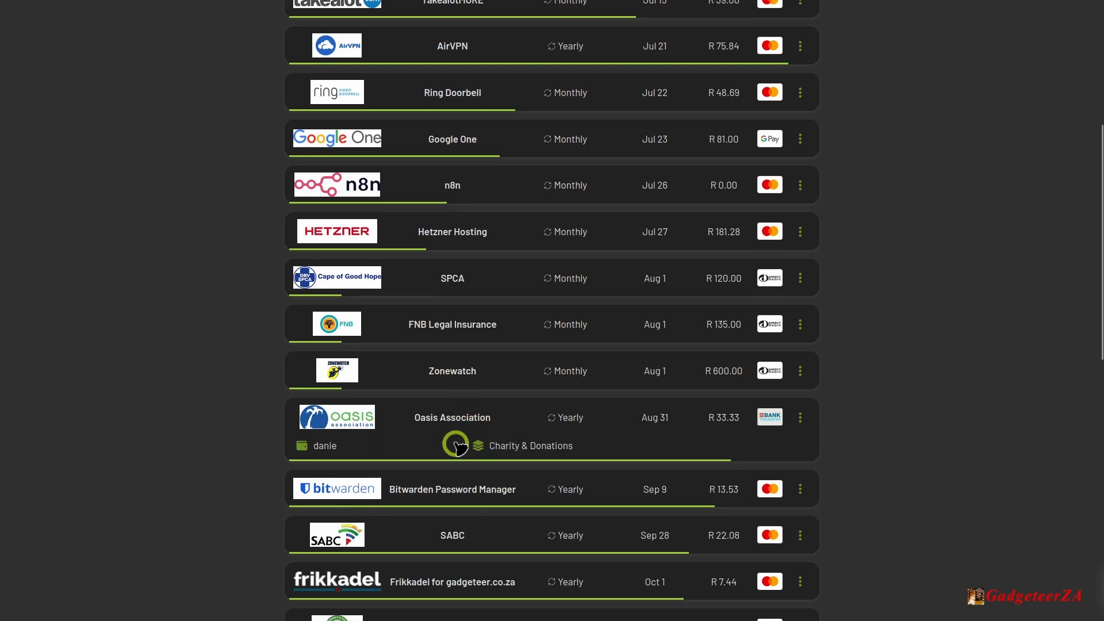
{"action": "left_click", "coordinate": [447, 416]}
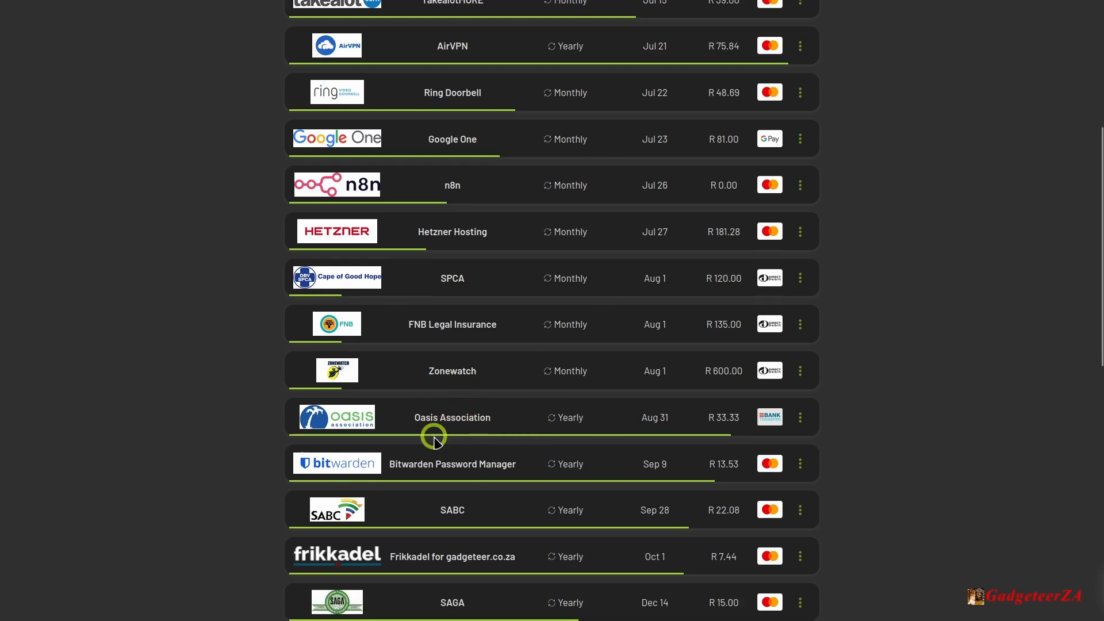
Step: Review the remaining subscriptions down to the disabled ones, and check the details and note of Canva
{"action": "scroll", "coordinate": [433, 437], "scroll_direction": "down", "scroll_amount": 1}
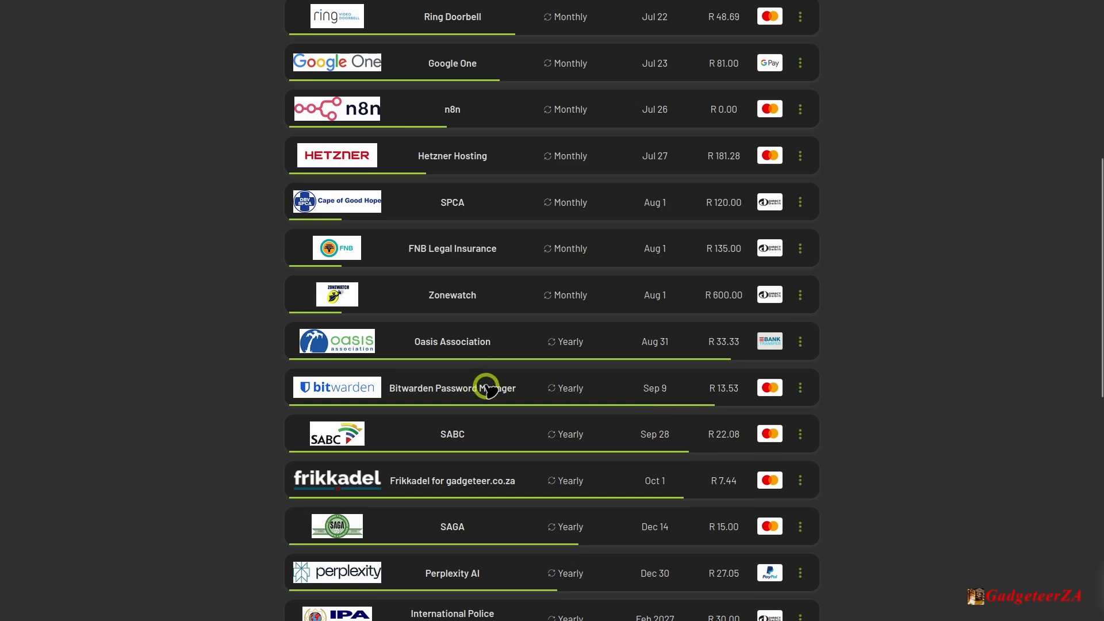
{"action": "scroll", "coordinate": [488, 389], "scroll_direction": "down", "scroll_amount": 1}
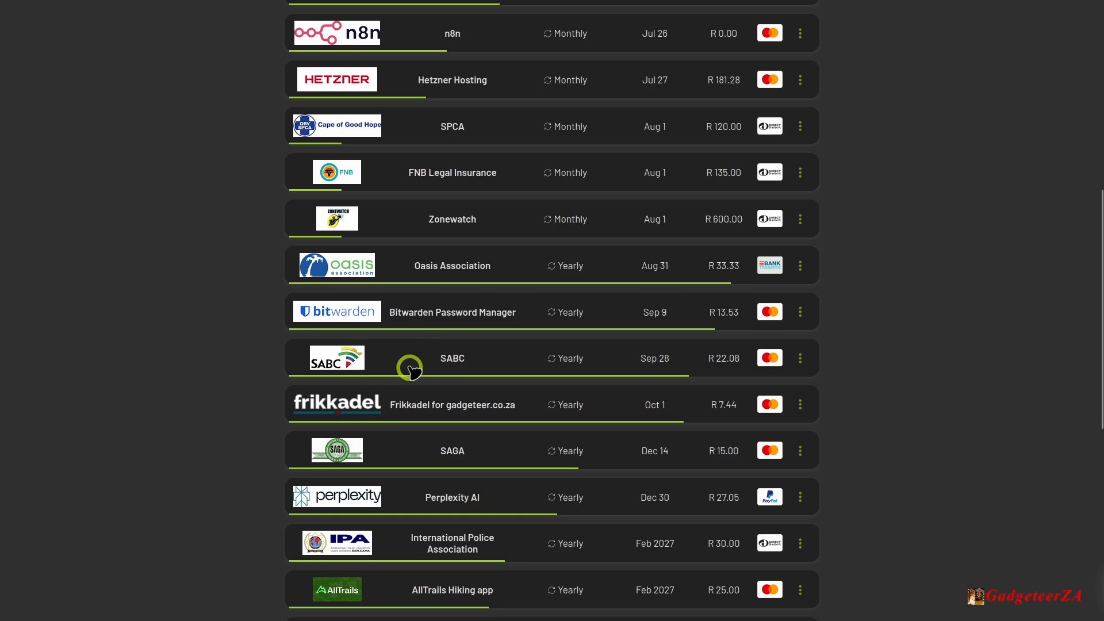
{"action": "scroll", "coordinate": [569, 417], "scroll_direction": "down", "scroll_amount": 1}
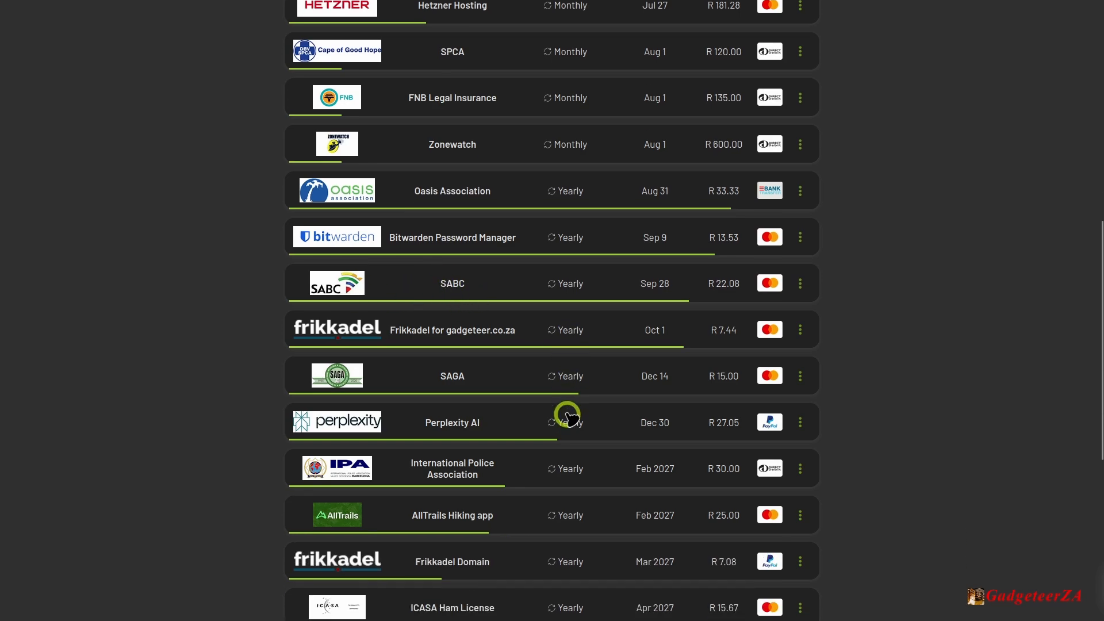
{"action": "scroll", "coordinate": [535, 437], "scroll_direction": "down", "scroll_amount": 3}
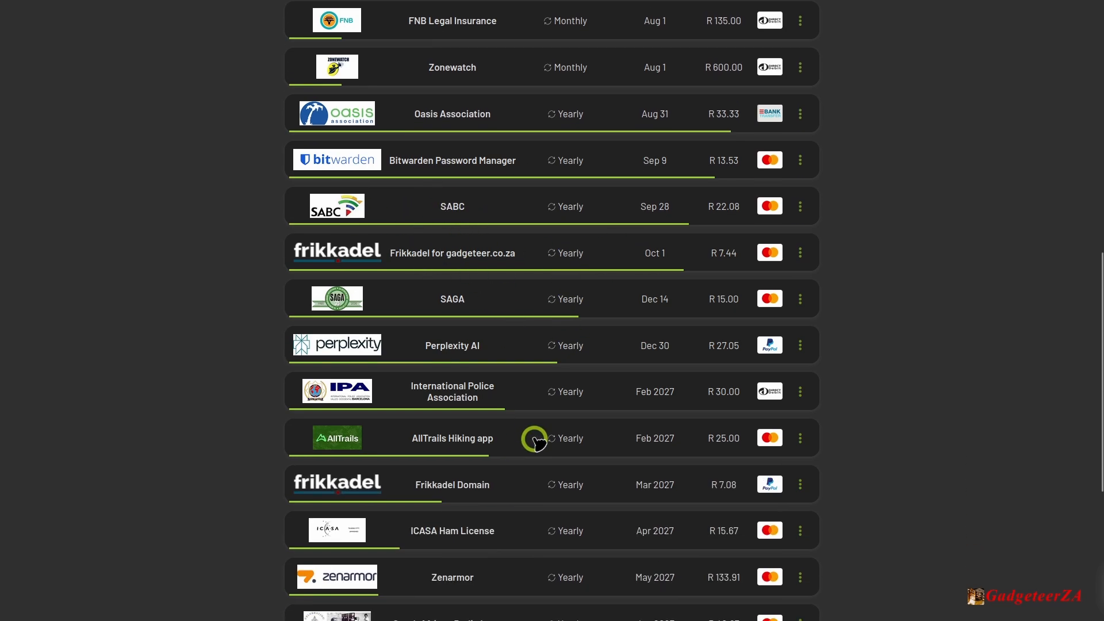
{"action": "scroll", "coordinate": [535, 440], "scroll_direction": "down", "scroll_amount": 1}
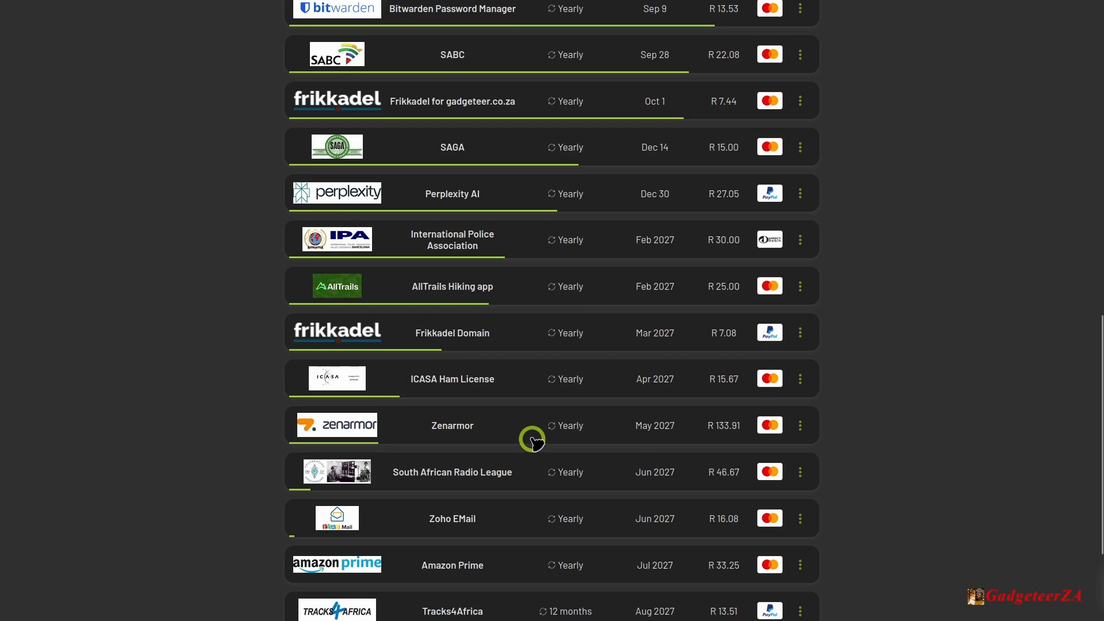
{"action": "scroll", "coordinate": [535, 441], "scroll_direction": "down", "scroll_amount": 1}
{"action": "scroll", "coordinate": [532, 442], "scroll_direction": "down", "scroll_amount": 1}
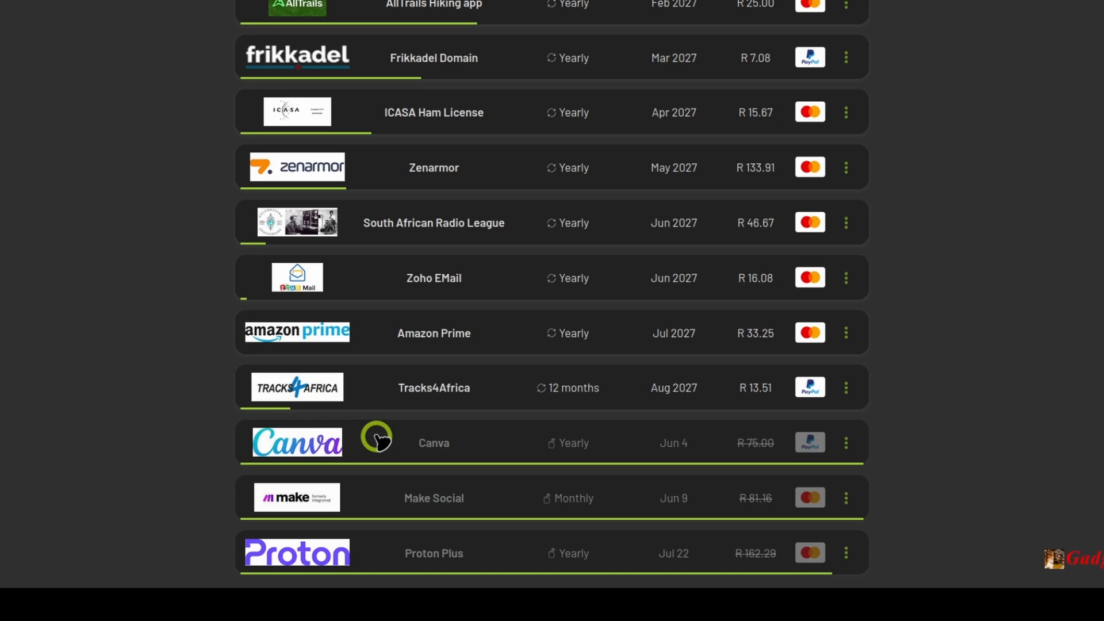
{"action": "left_click", "coordinate": [405, 498]}
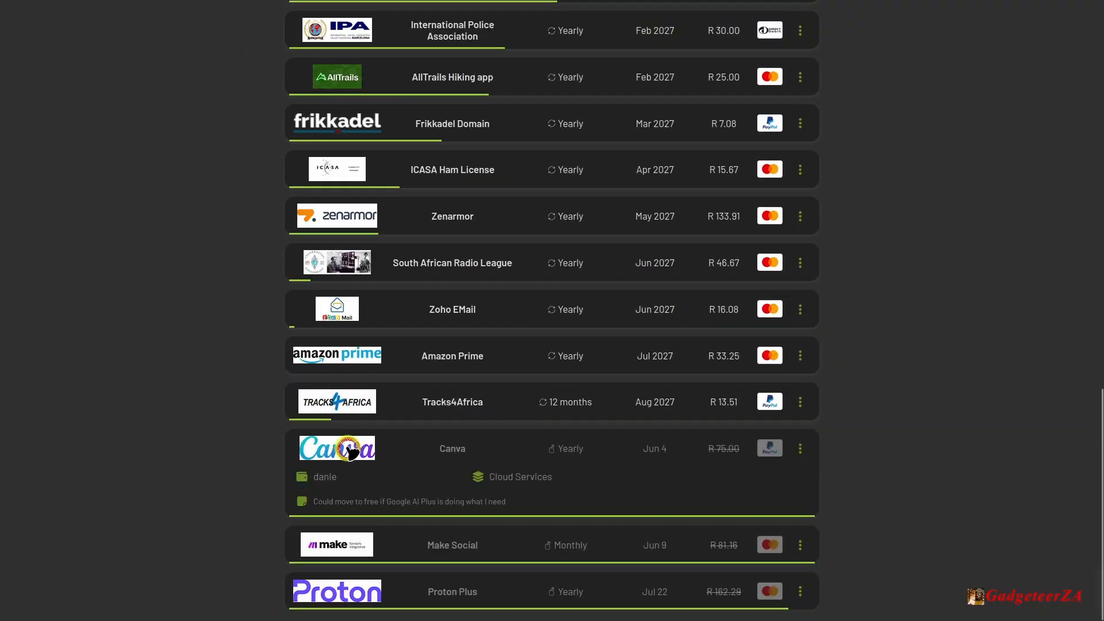
{"action": "left_click", "coordinate": [429, 488]}
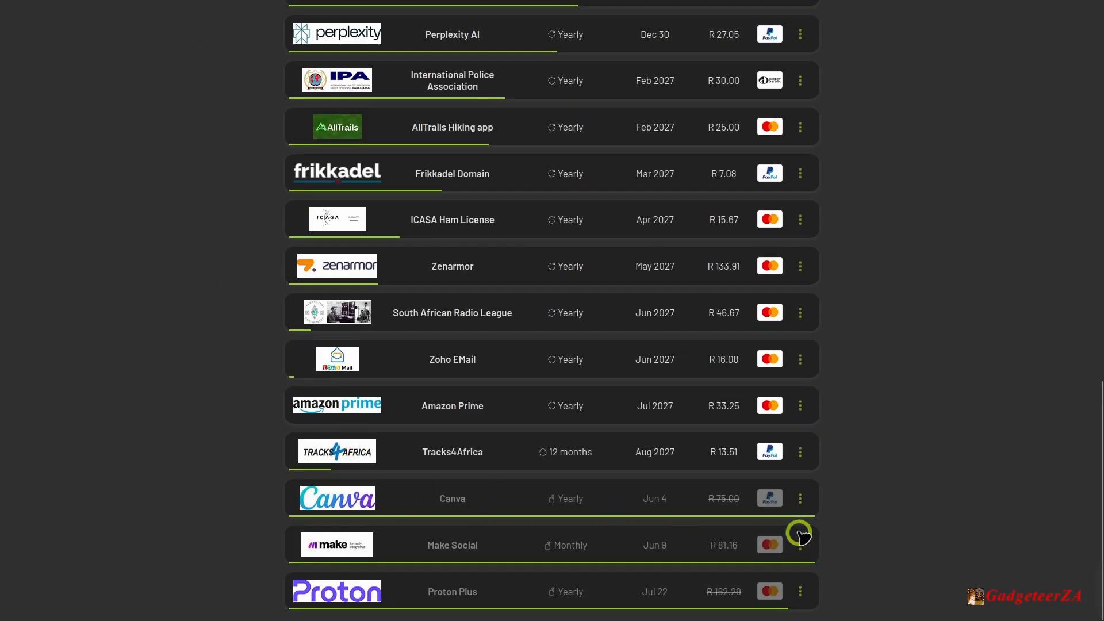
Step: Open the Canva subscription for editing, review its disabled status and replacement service, and save it without changes
{"action": "left_click", "coordinate": [801, 500]}
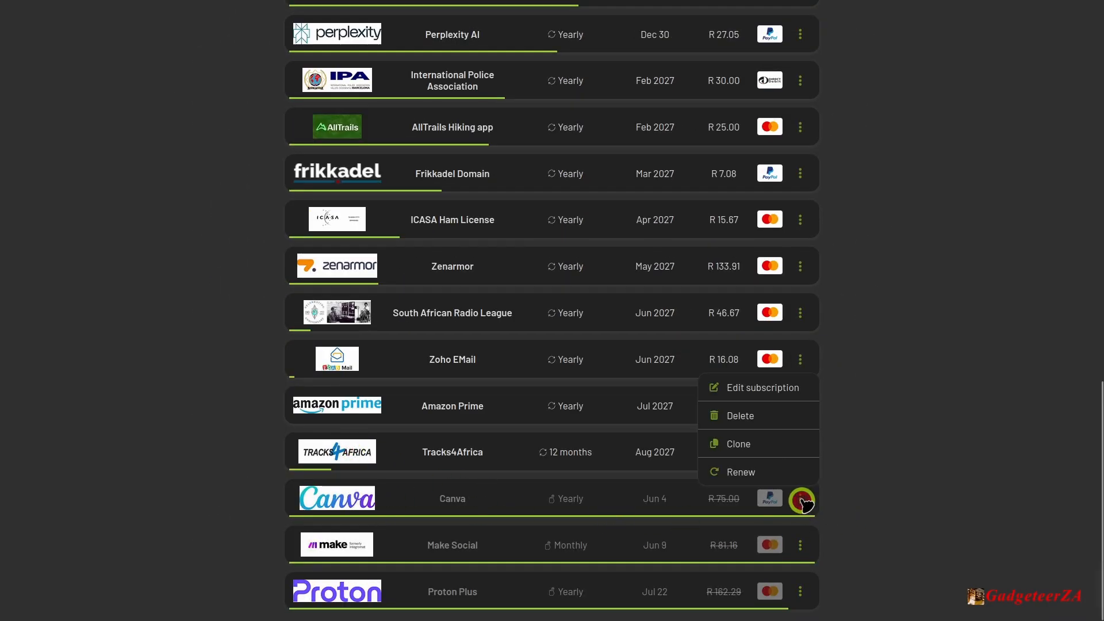
{"action": "left_click", "coordinate": [759, 387]}
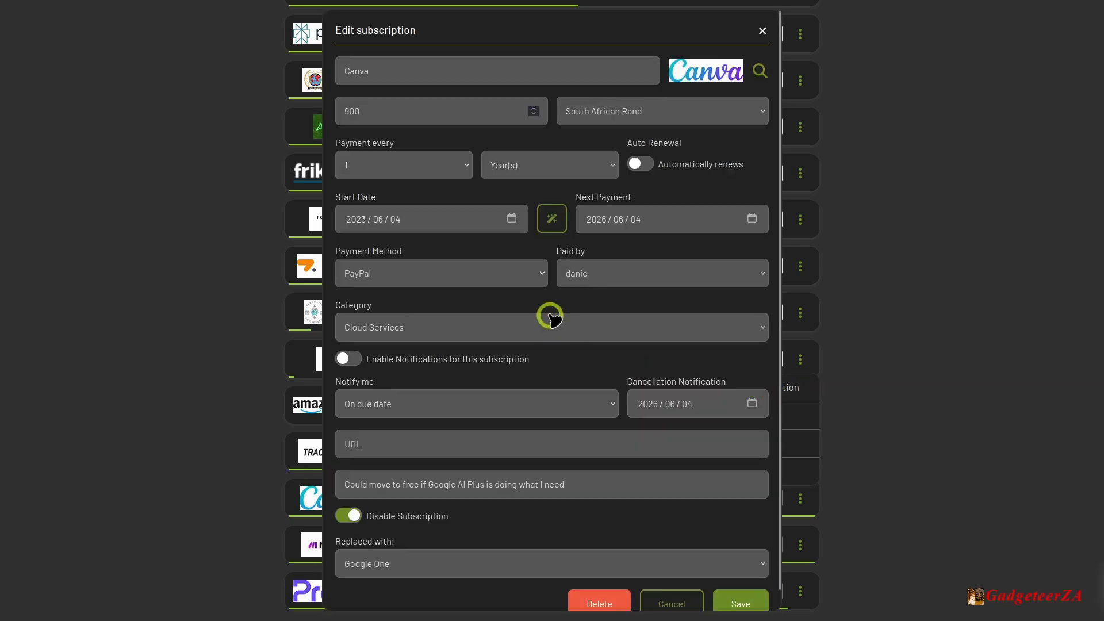
{"action": "scroll", "coordinate": [549, 316], "scroll_direction": "down", "scroll_amount": 1}
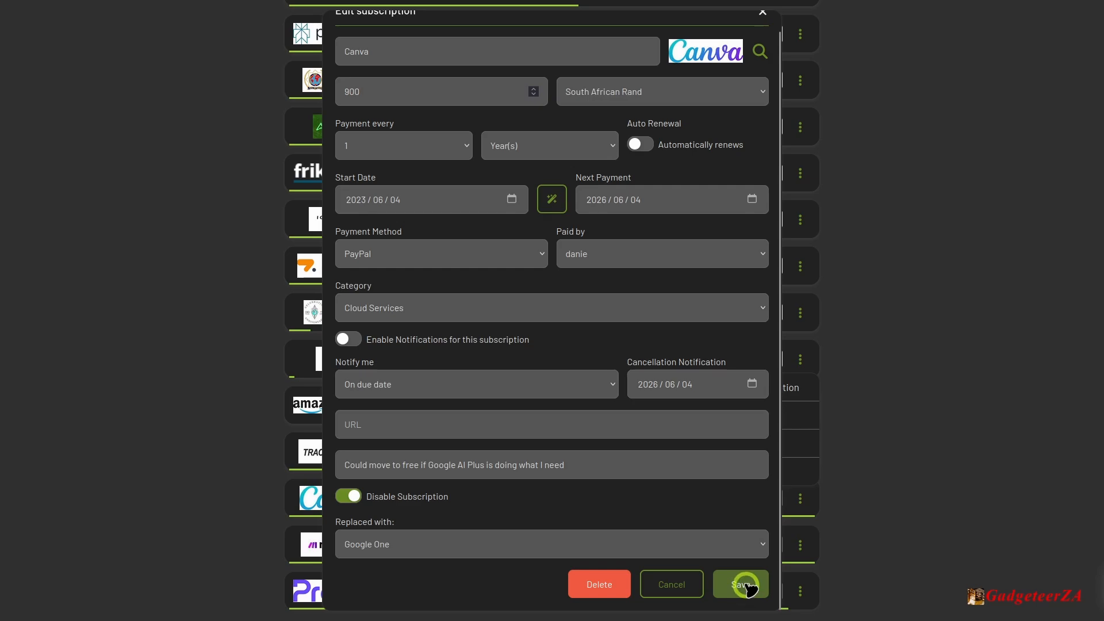
{"action": "left_click", "coordinate": [746, 584]}
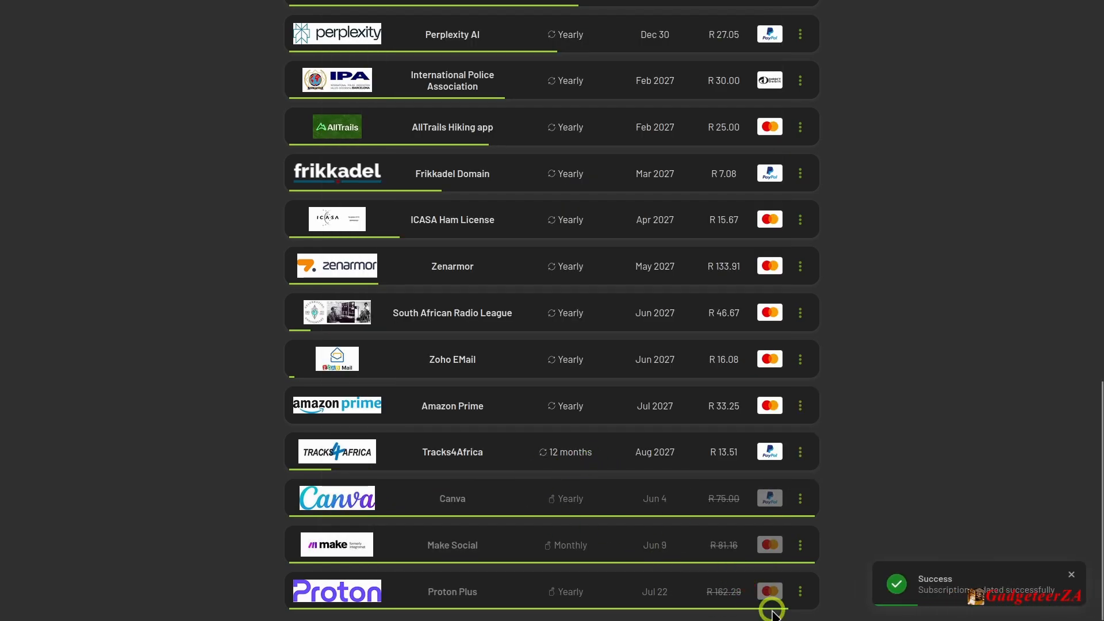
Step: View the actions available for the disabled Make Social subscription without choosing one
{"action": "left_click", "coordinate": [801, 546]}
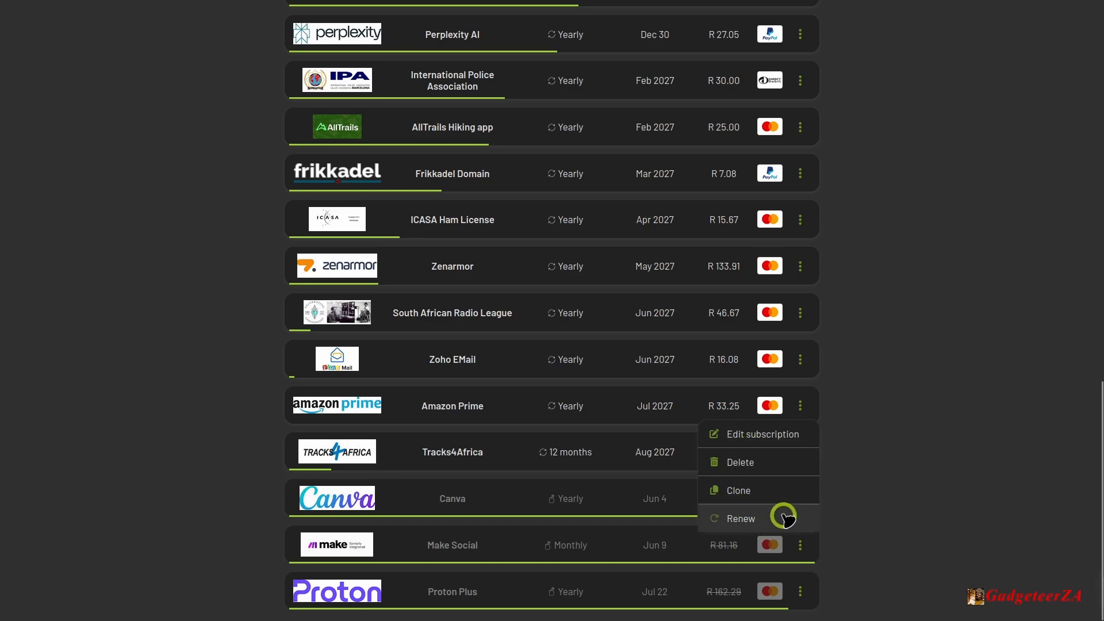
{"action": "left_click", "coordinate": [880, 434]}
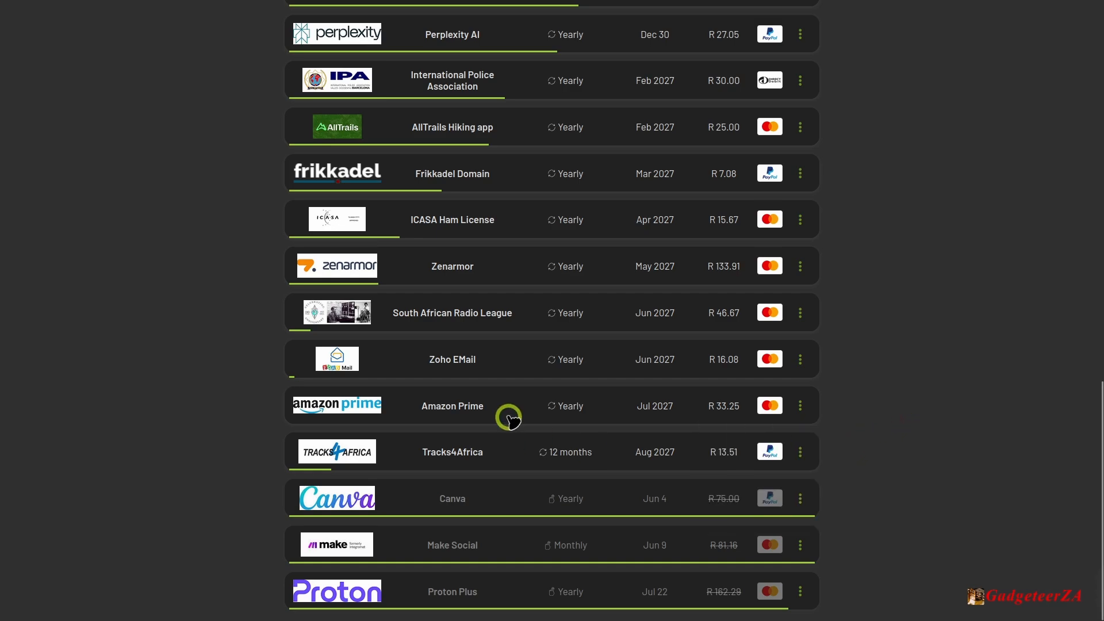
Step: Examine the filter criteria available for the subscriptions list without applying any
{"action": "scroll", "coordinate": [508, 417], "scroll_direction": "up", "scroll_amount": 15}
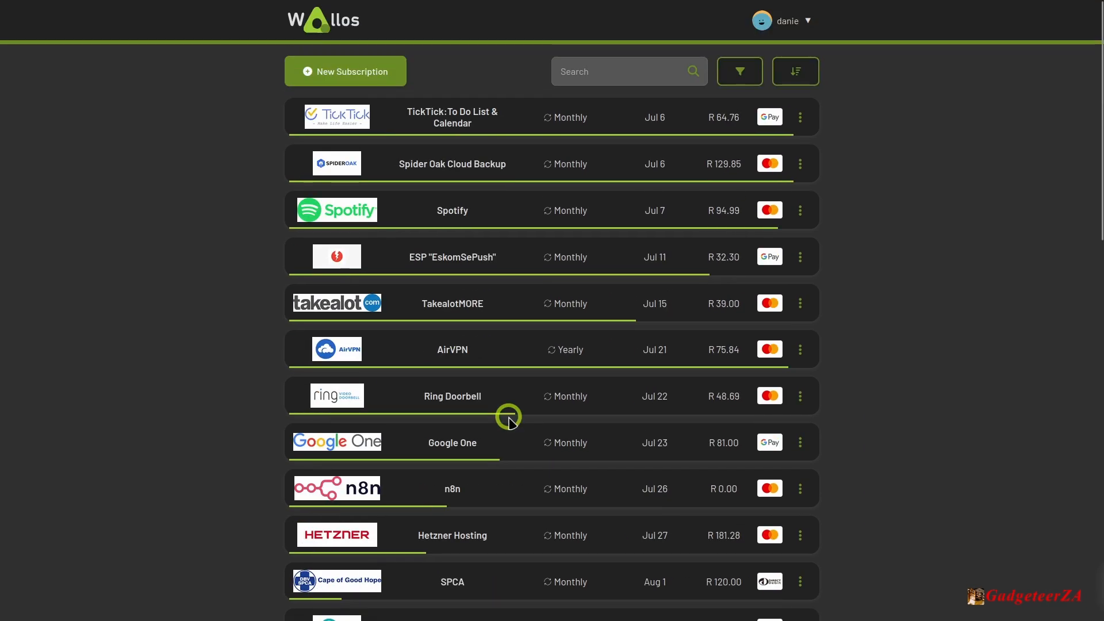
{"action": "left_click", "coordinate": [740, 72]}
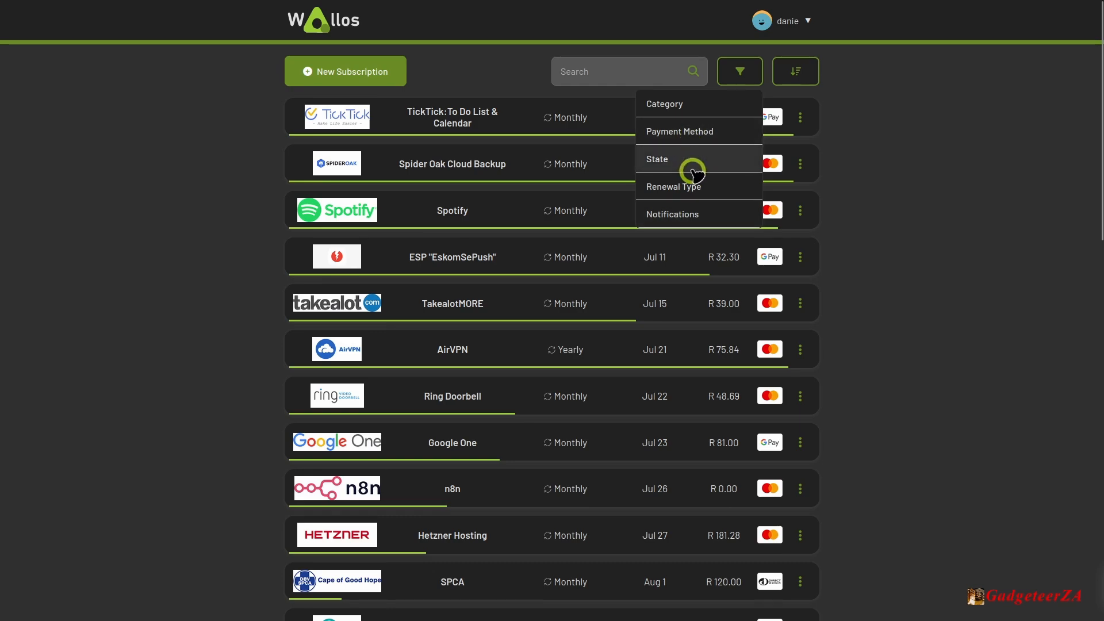
{"action": "left_click", "coordinate": [854, 81]}
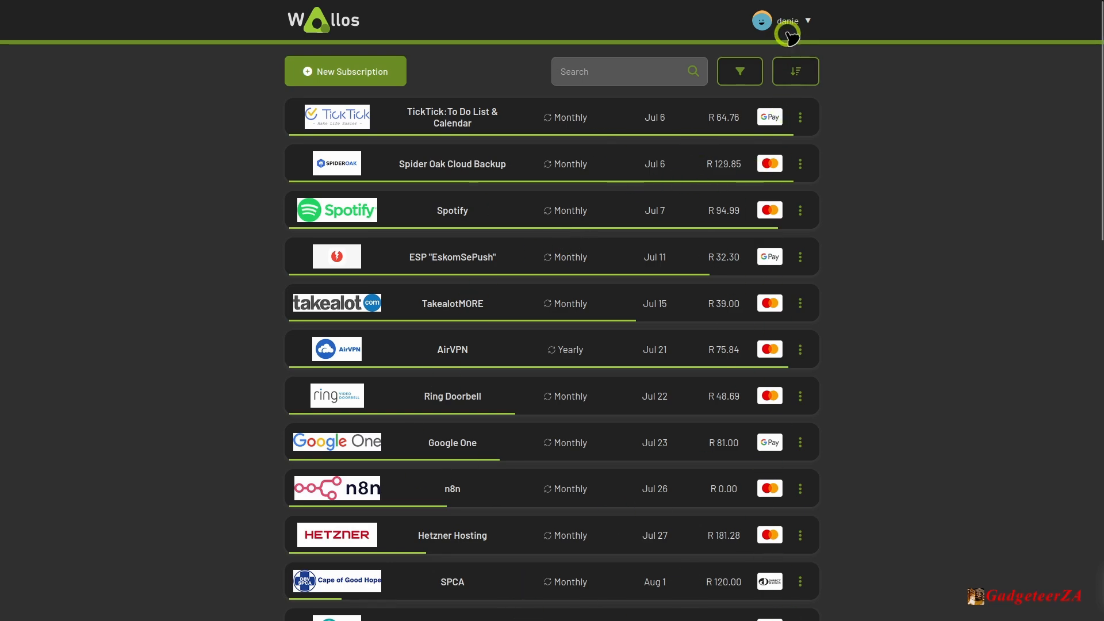
Step: Open the calendar to review the subscription payments for July 2026
{"action": "left_click", "coordinate": [788, 24]}
{"action": "left_click", "coordinate": [768, 103]}
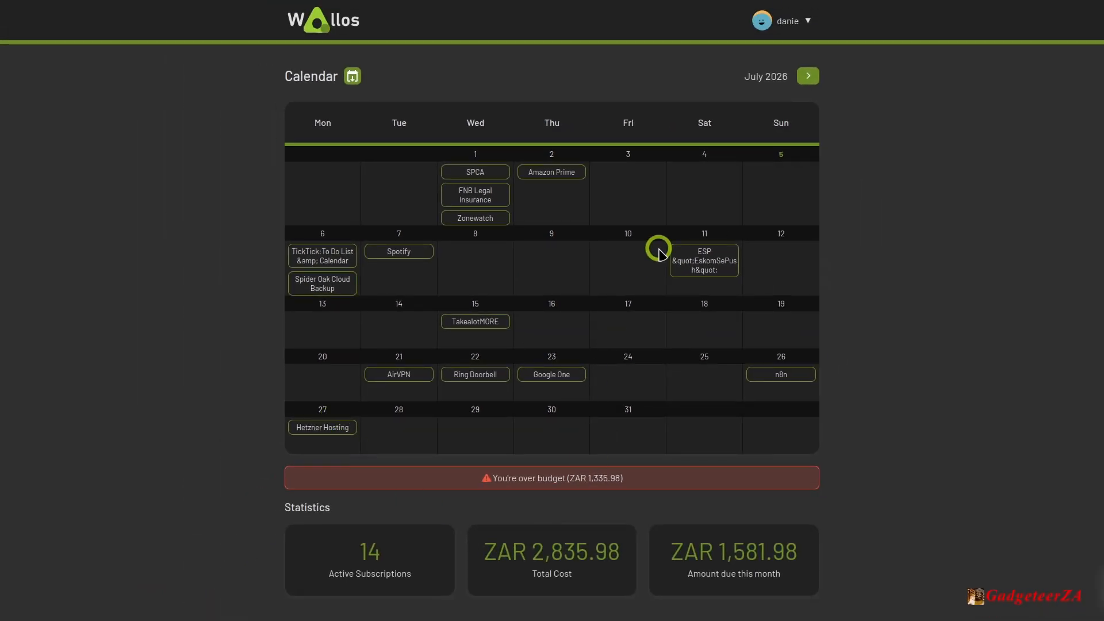
Step: Open the statistics and review the general cost figures, the Total Cost Trend chart and the split views
{"action": "left_click", "coordinate": [791, 41]}
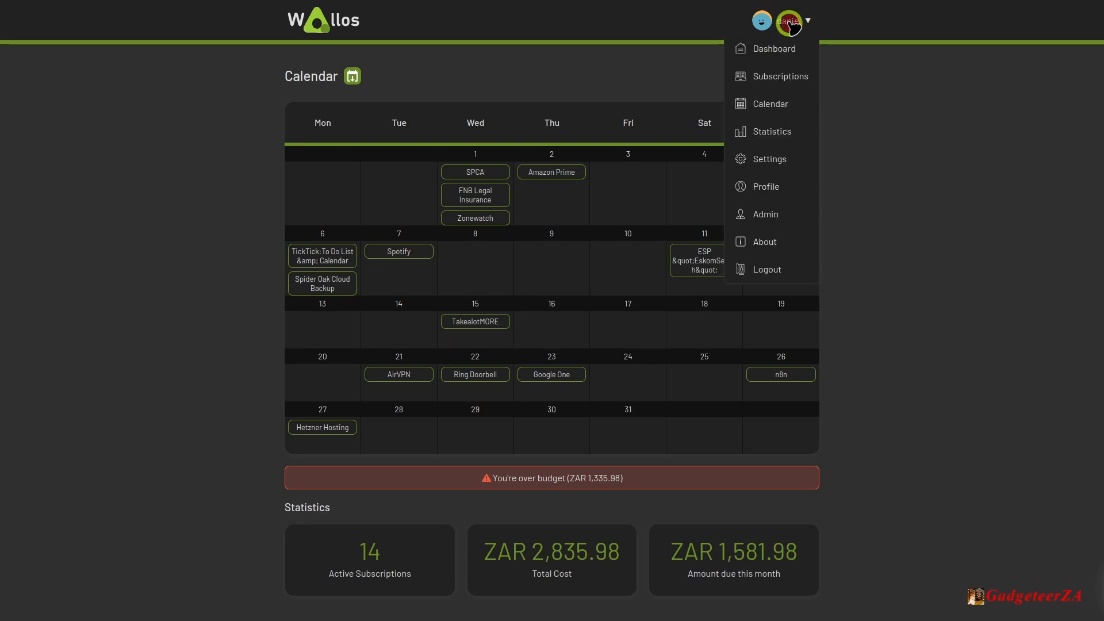
{"action": "left_click", "coordinate": [782, 128]}
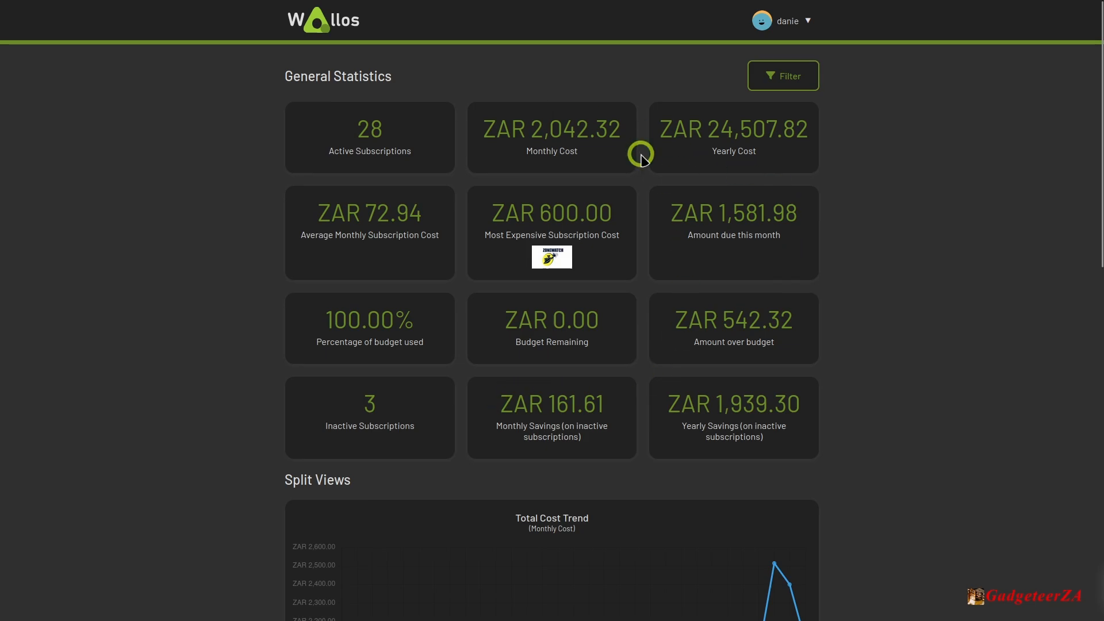
{"action": "scroll", "coordinate": [559, 111], "scroll_direction": "down", "scroll_amount": 4}
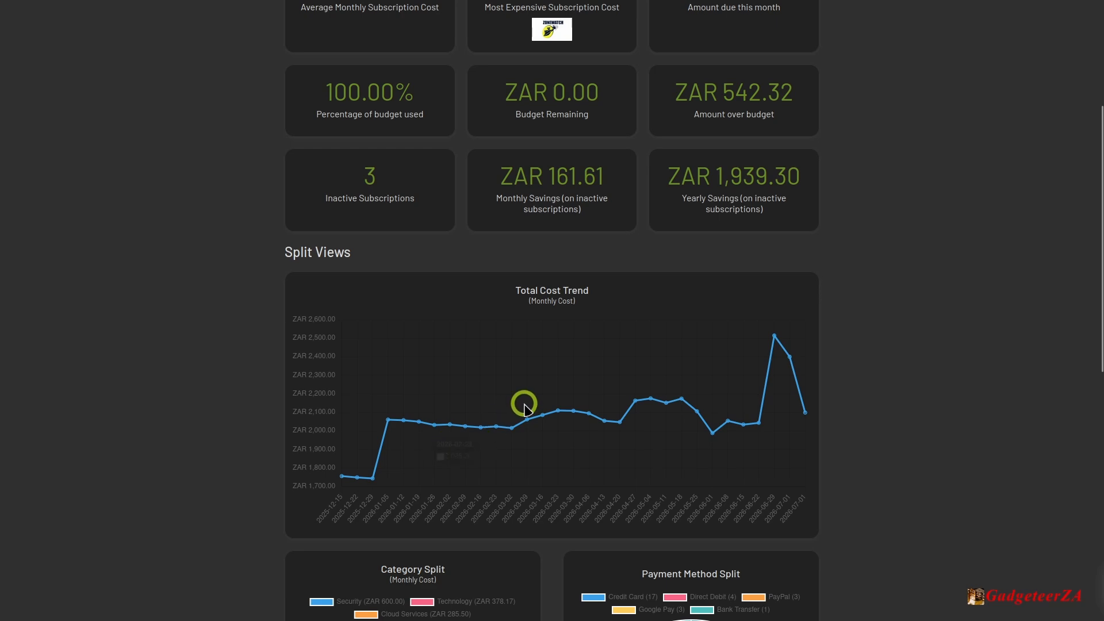
{"action": "scroll", "coordinate": [524, 402], "scroll_direction": "down", "scroll_amount": 5}
{"action": "scroll", "coordinate": [524, 402], "scroll_direction": "down", "scroll_amount": 3}
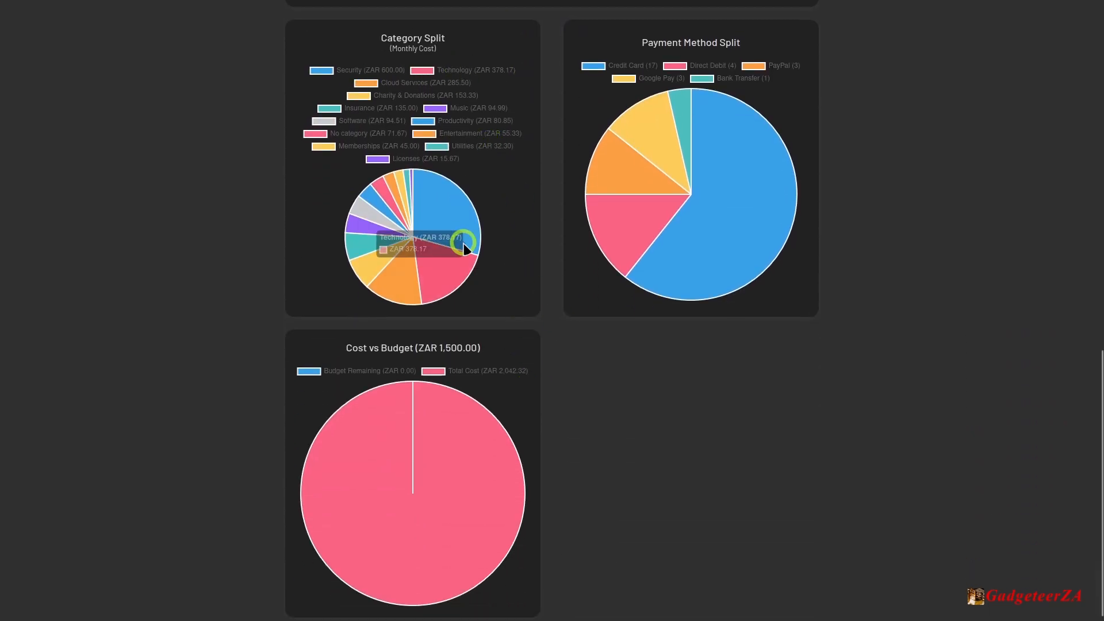
Step: Inspect individual slices of the Category Split, Payment Method Split and Cost vs Budget charts
{"action": "mouse_move", "coordinate": [447, 220]}
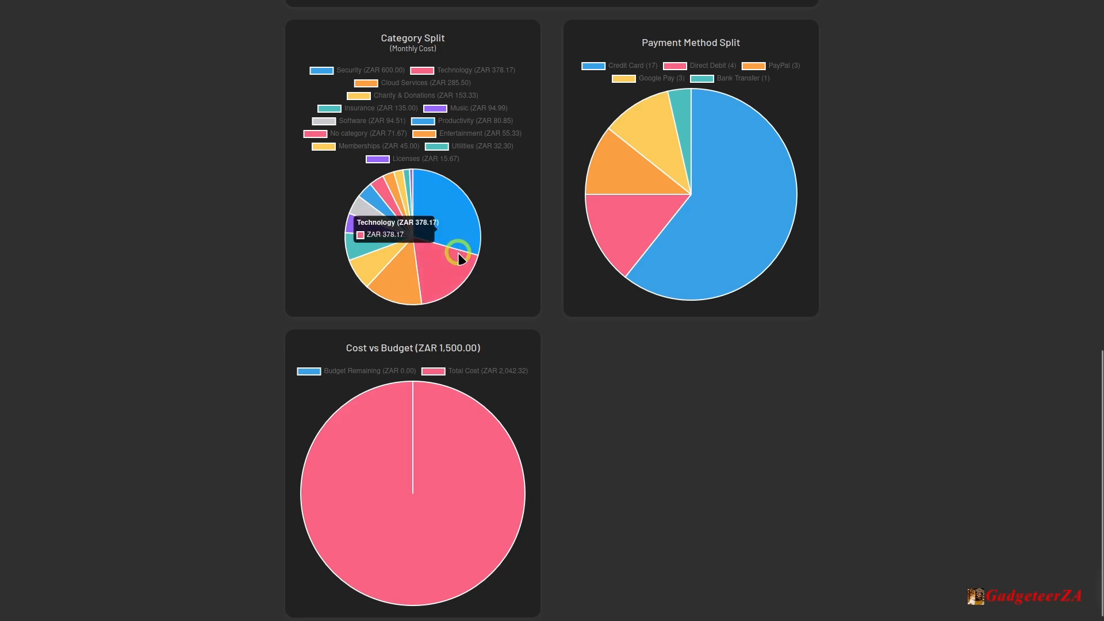
{"action": "mouse_move", "coordinate": [449, 268]}
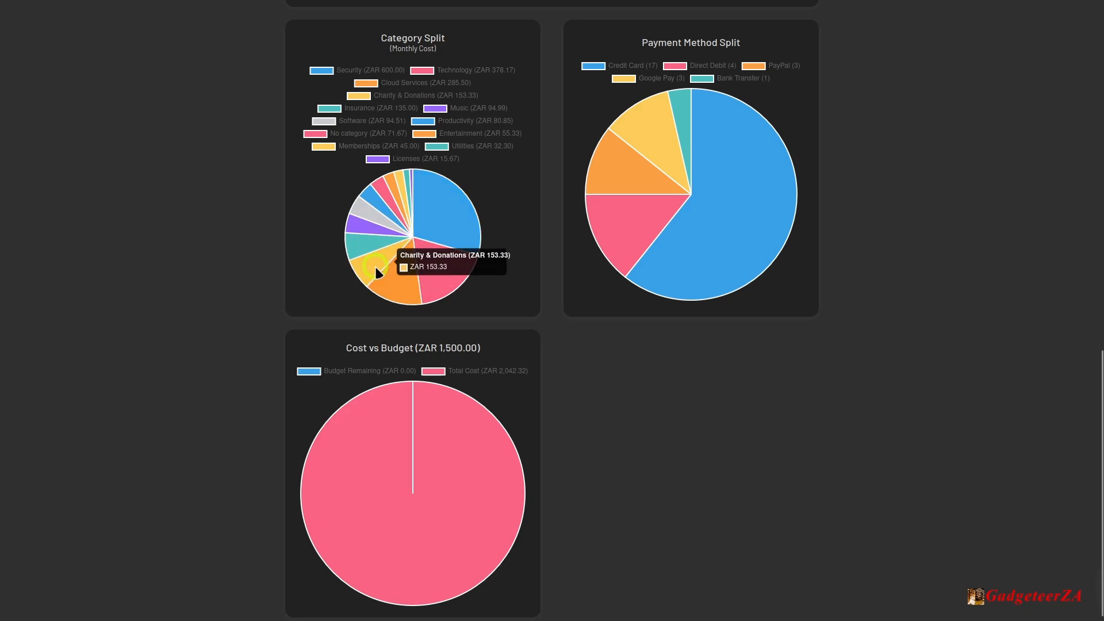
{"action": "mouse_move", "coordinate": [393, 268]}
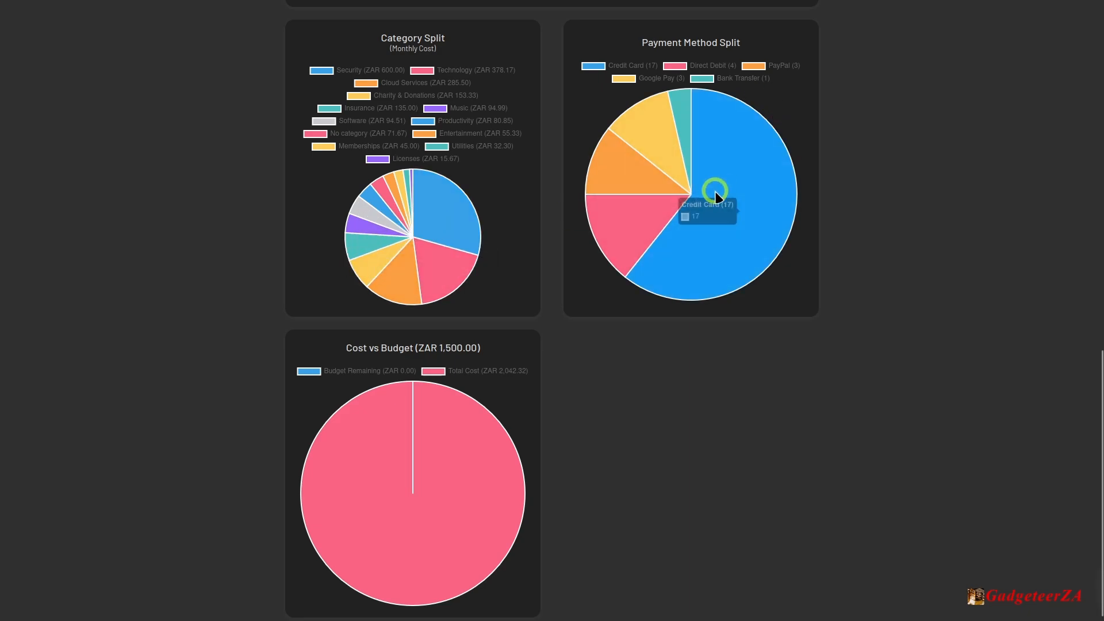
{"action": "mouse_move", "coordinate": [735, 194]}
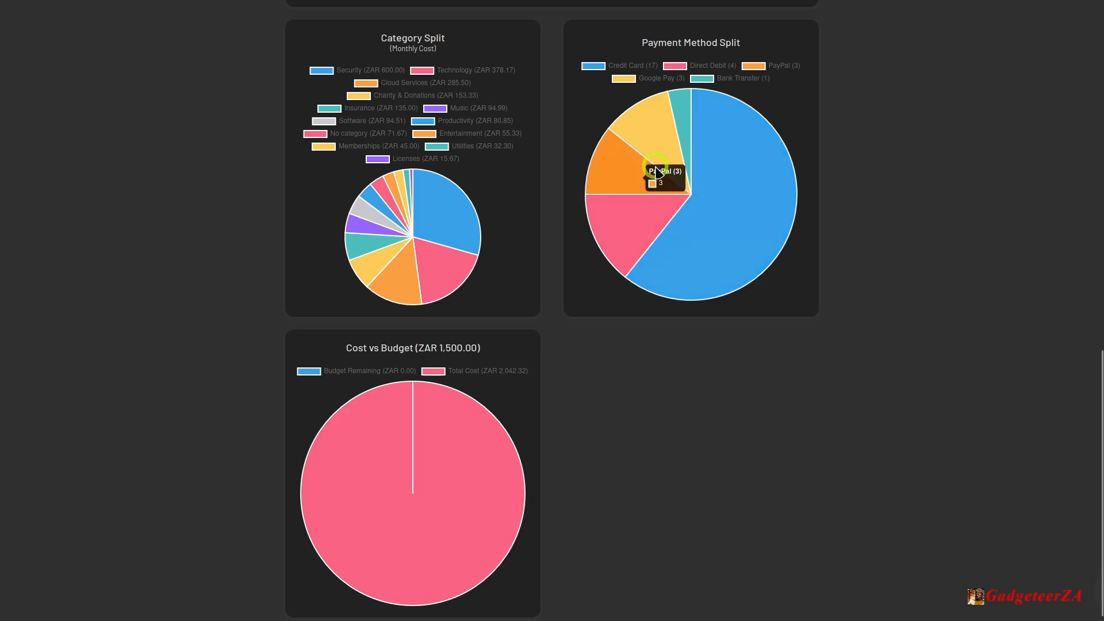
{"action": "scroll", "coordinate": [610, 334], "scroll_direction": "down", "scroll_amount": 1}
{"action": "mouse_move", "coordinate": [356, 424]}
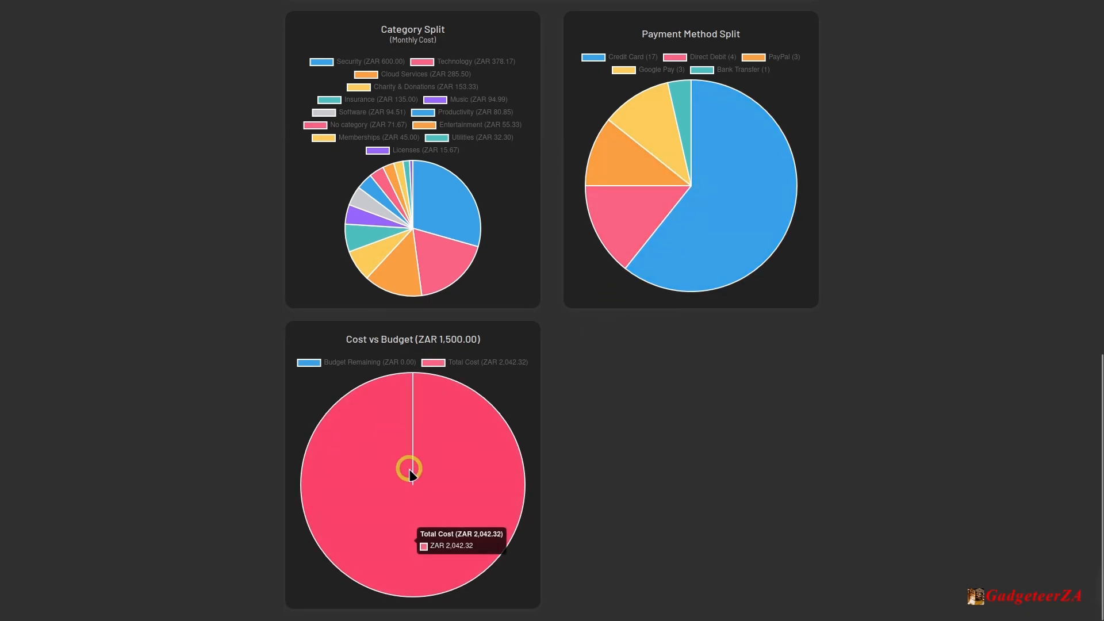
{"action": "scroll", "coordinate": [456, 402], "scroll_direction": "up", "scroll_amount": 15}
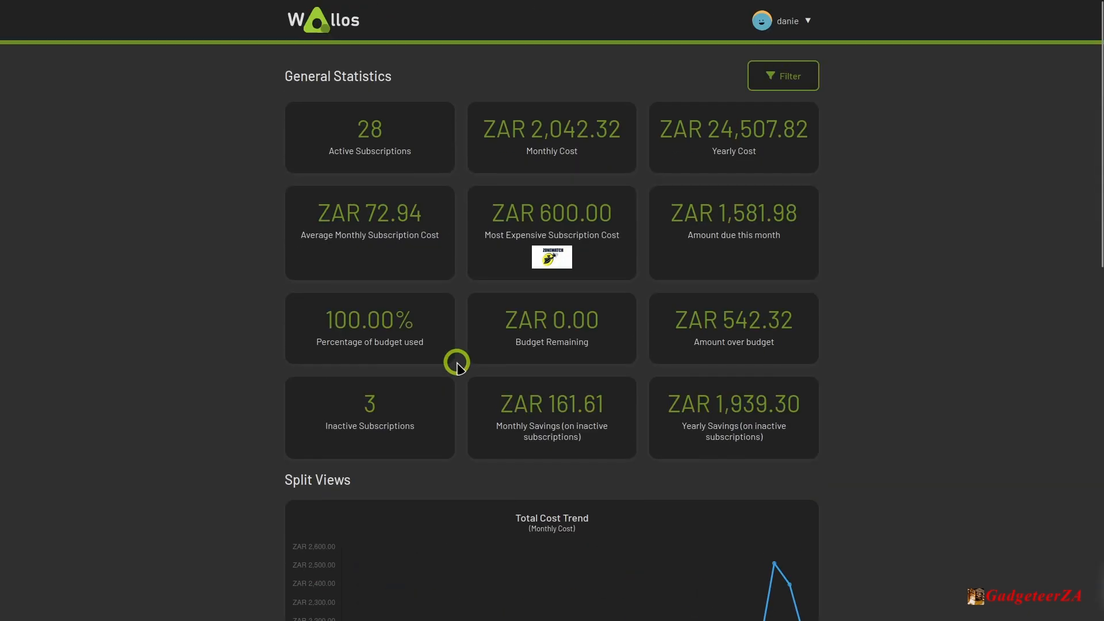
Step: Open the settings and review the Monthly Budget and Household sections without changing them
{"action": "left_click", "coordinate": [775, 24]}
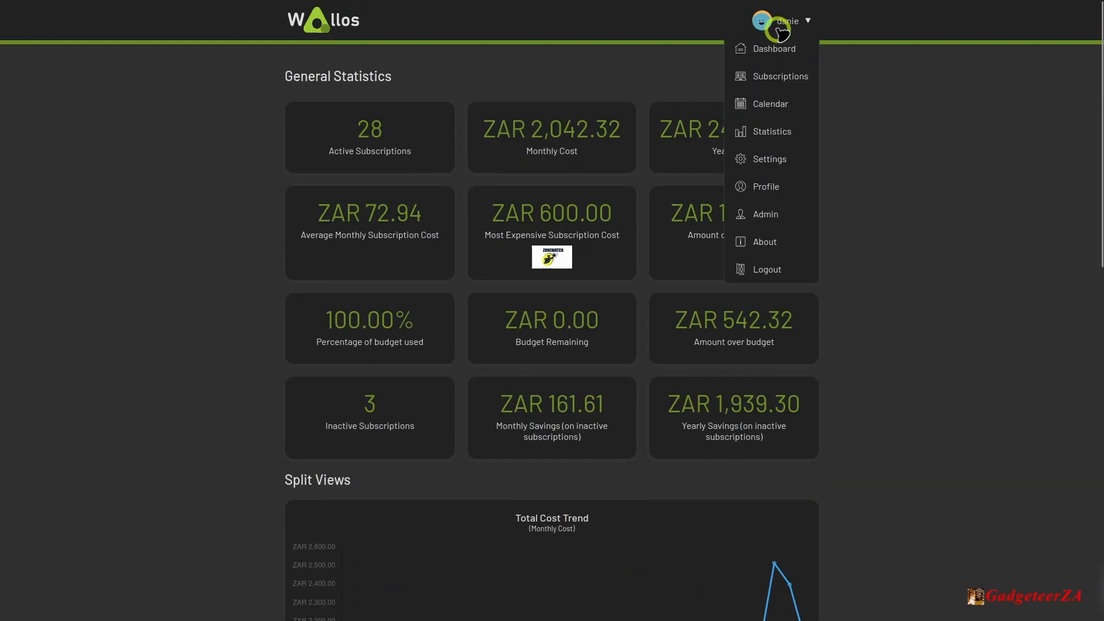
{"action": "left_click", "coordinate": [780, 159]}
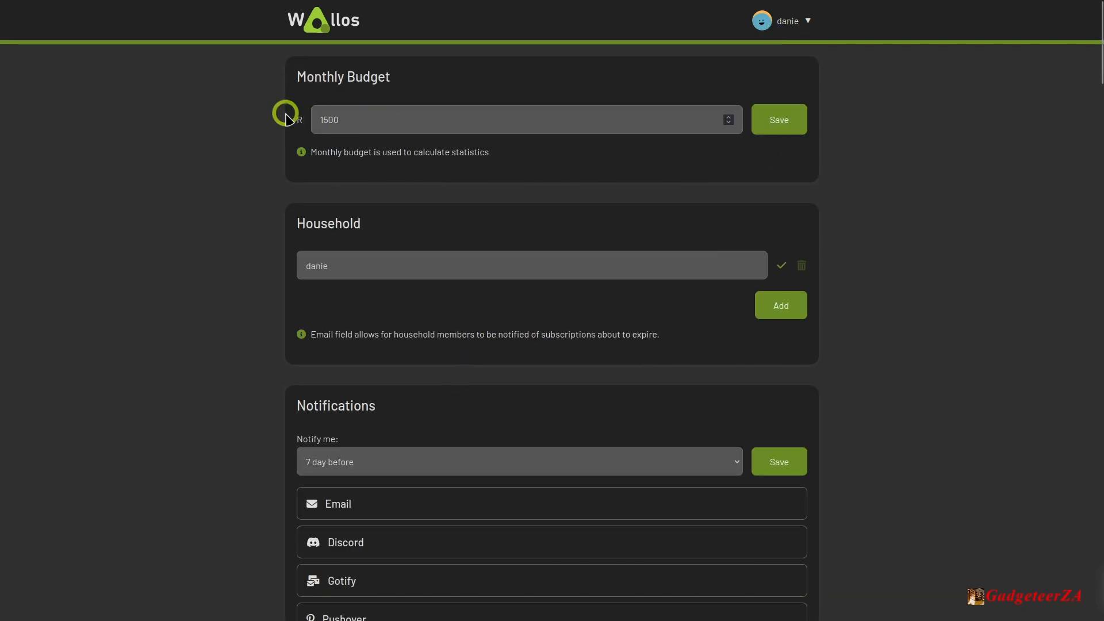
{"action": "left_click", "coordinate": [800, 116]}
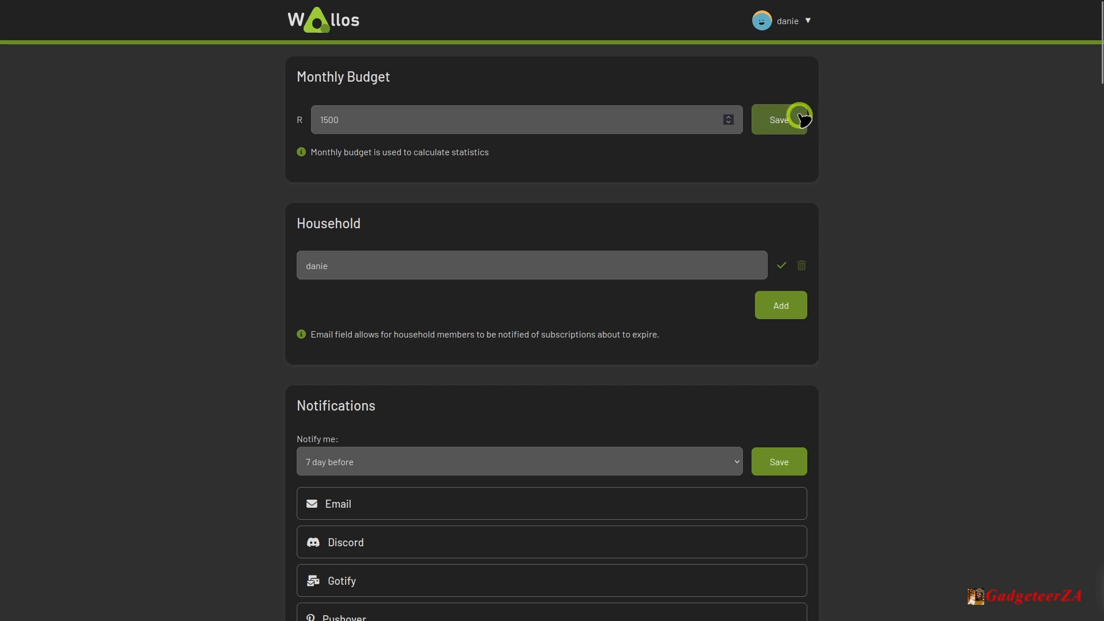
{"action": "left_click", "coordinate": [709, 206]}
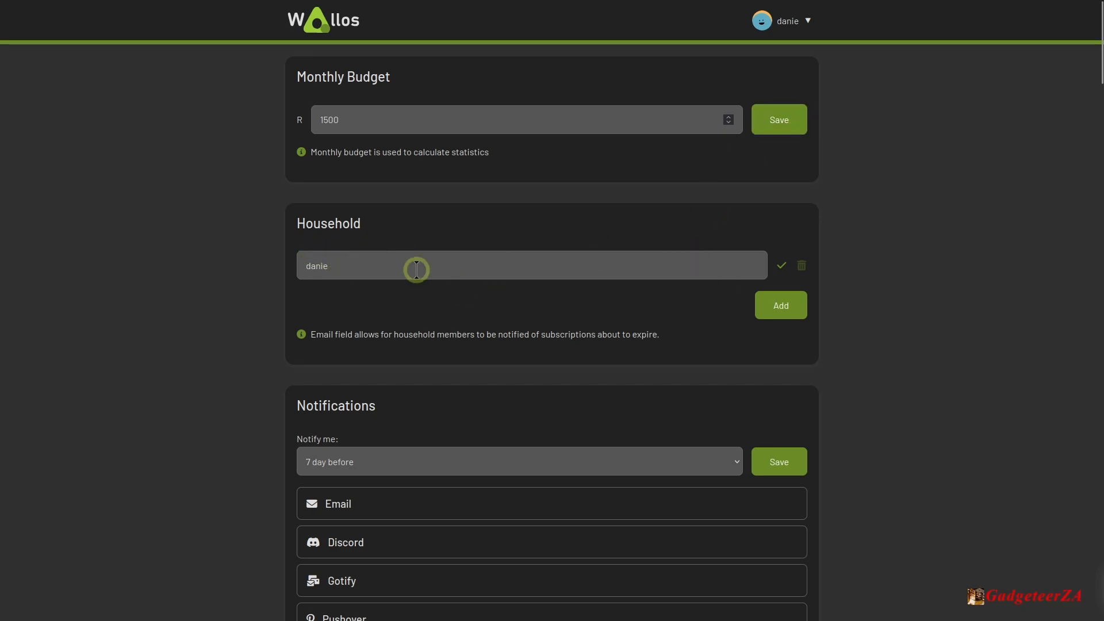
{"action": "left_click", "coordinate": [811, 296]}
{"action": "left_click", "coordinate": [570, 273]}
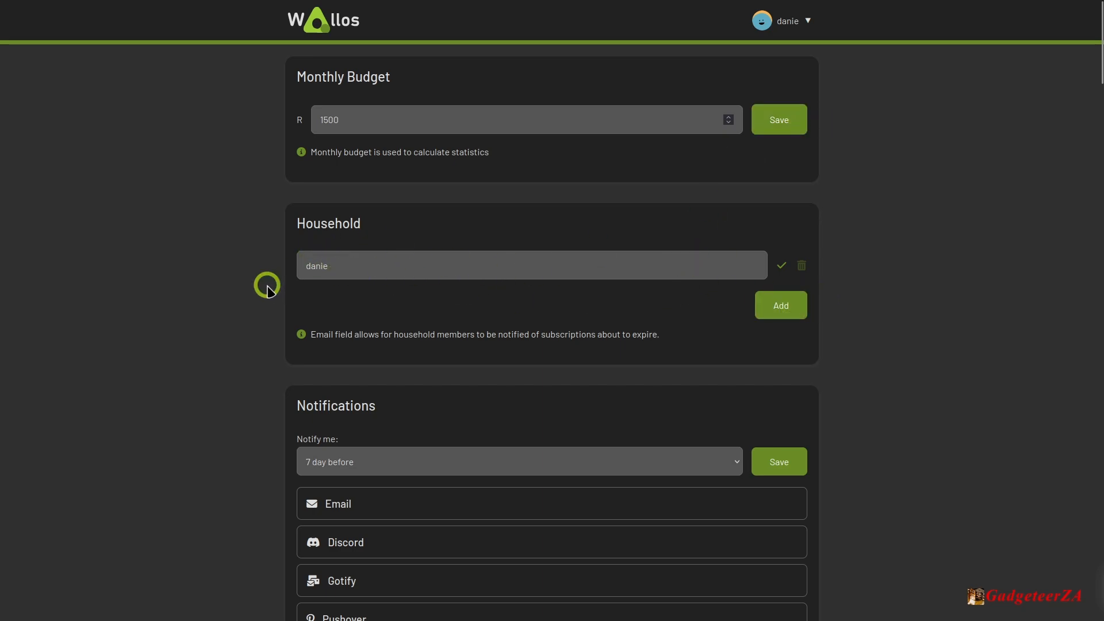
Step: Review the notification lead time and the available notification channels, from Email to Webhook, leaving them as they are
{"action": "scroll", "coordinate": [268, 290], "scroll_direction": "down", "scroll_amount": 5}
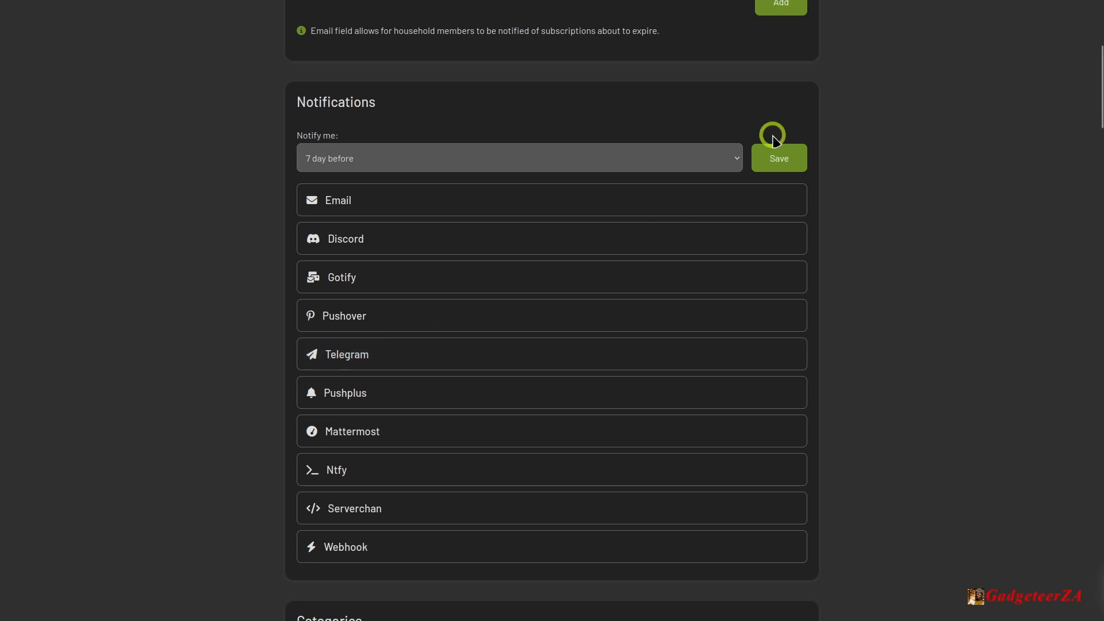
{"action": "left_click", "coordinate": [734, 155]}
{"action": "left_click", "coordinate": [734, 156]}
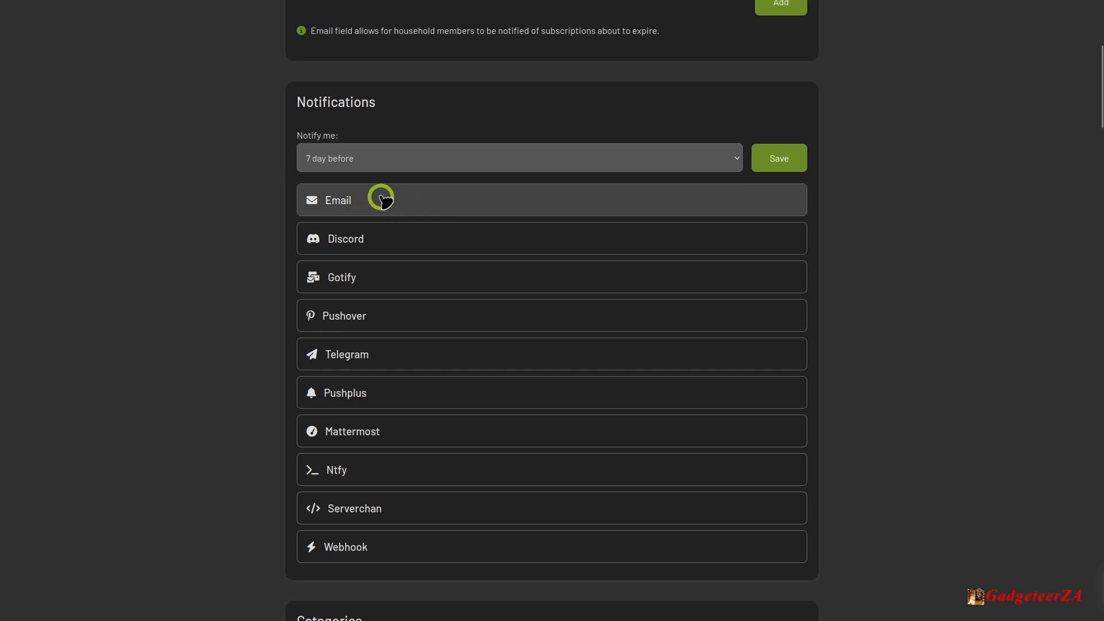
{"action": "scroll", "coordinate": [281, 207], "scroll_direction": "down", "scroll_amount": 3}
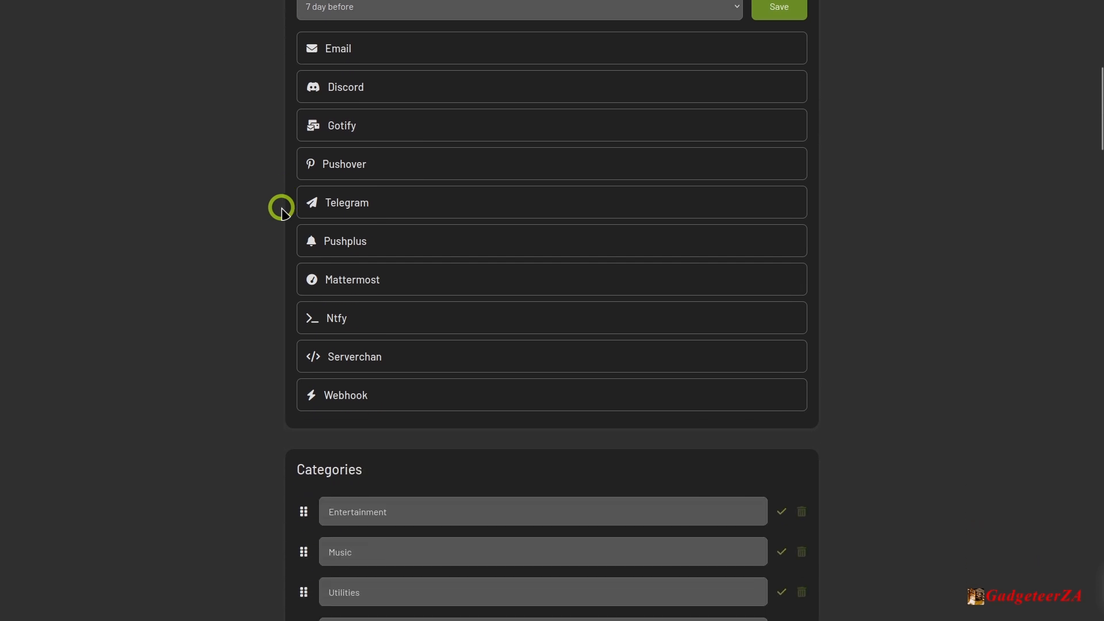
Step: Review the subscription categories, trying out reordering on Utilities and keeping the original category order
{"action": "scroll", "coordinate": [211, 285], "scroll_direction": "down", "scroll_amount": 7}
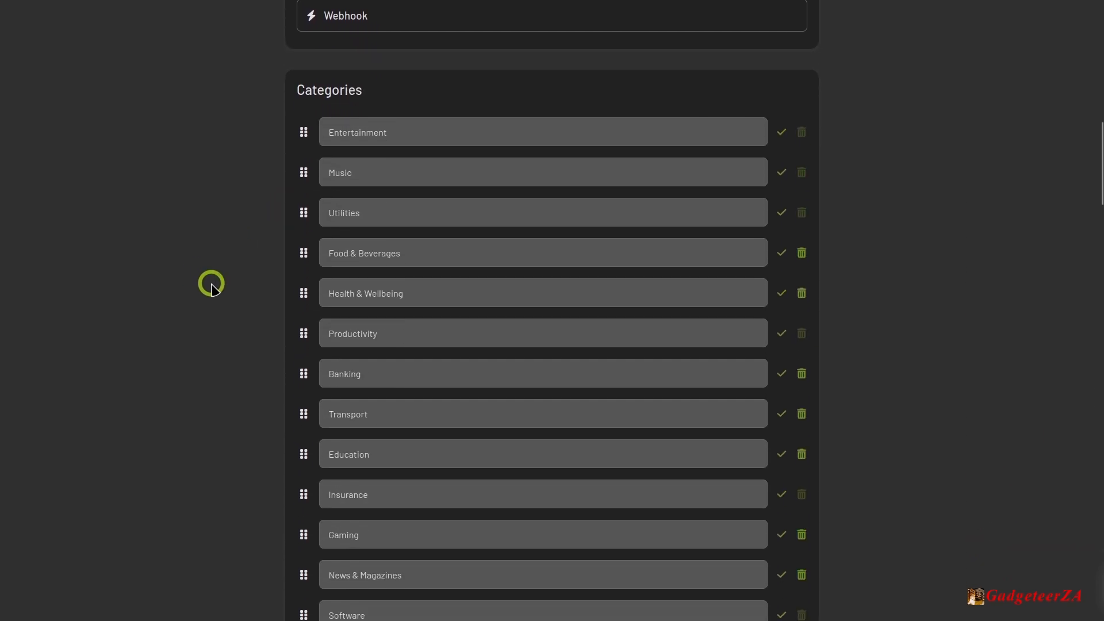
{"action": "scroll", "coordinate": [211, 285], "scroll_direction": "down", "scroll_amount": 1}
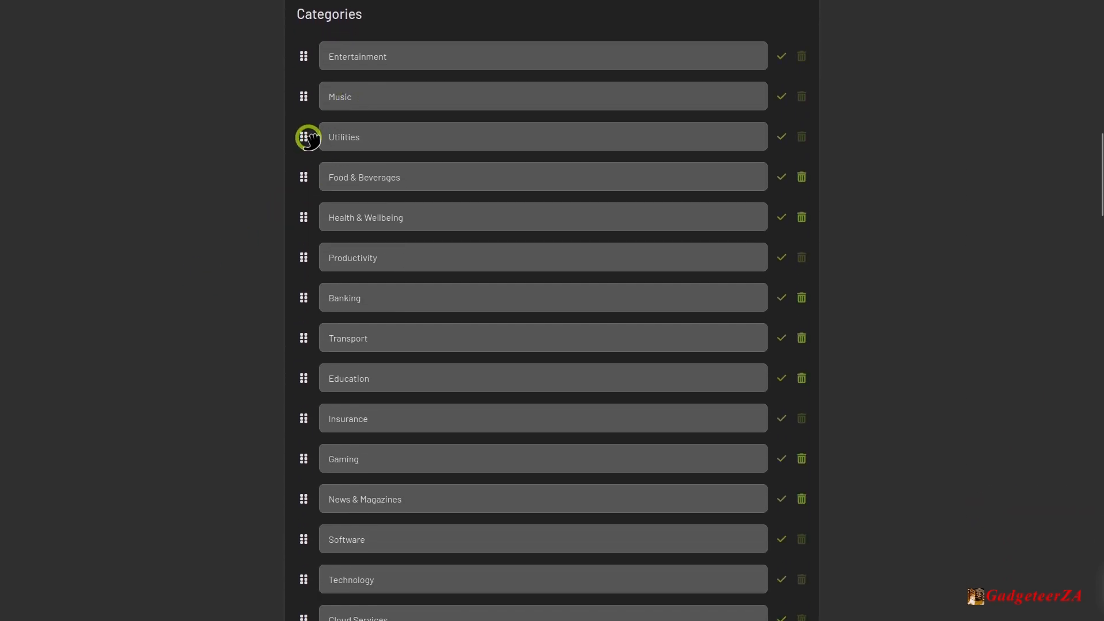
{"action": "left_click_drag", "start_coordinate": [303, 138], "coordinate": [299, 167]}
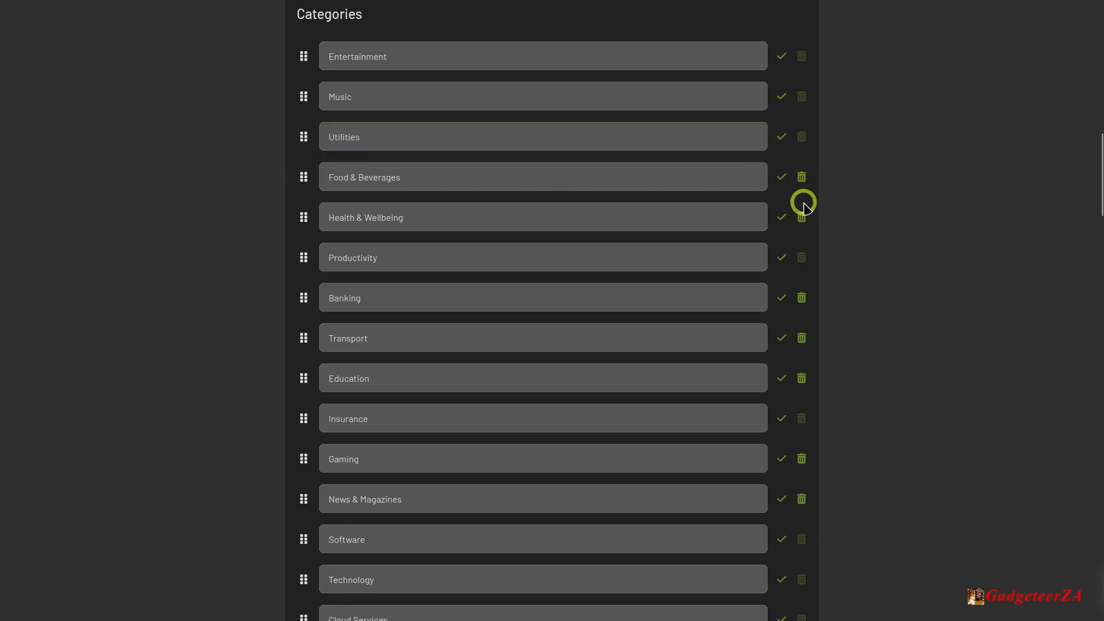
{"action": "left_click", "coordinate": [783, 178]}
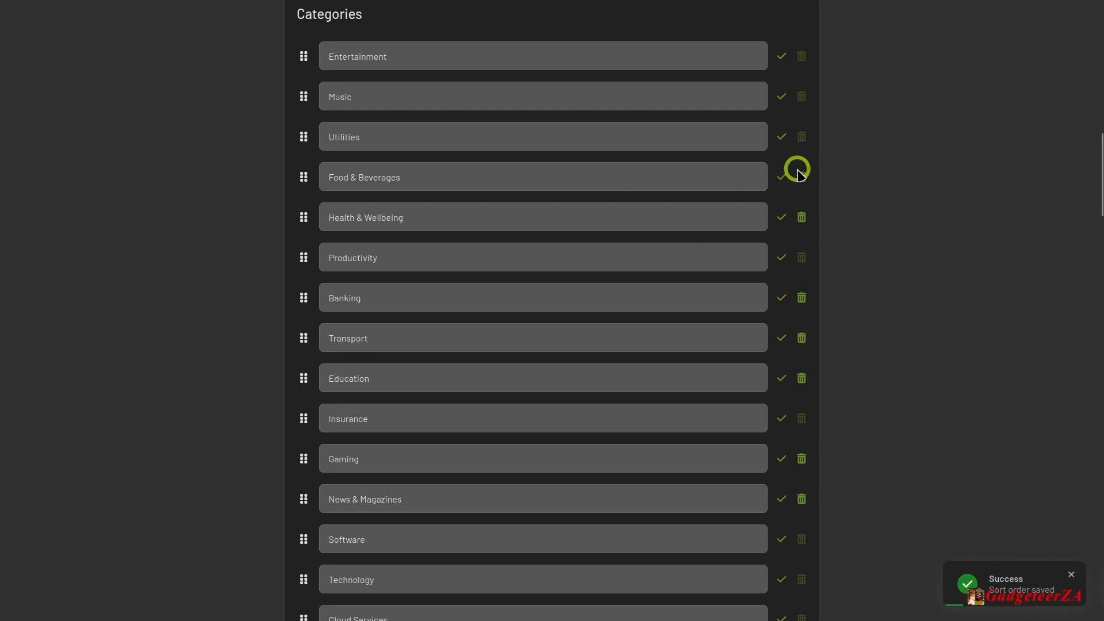
{"action": "scroll", "coordinate": [442, 340], "scroll_direction": "down", "scroll_amount": 1}
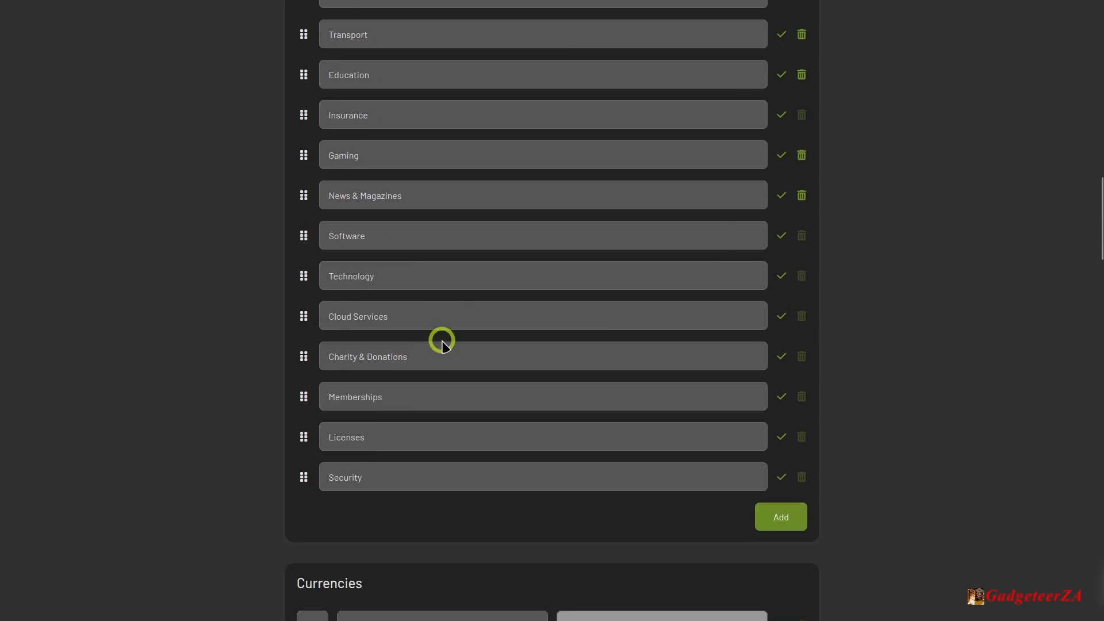
{"action": "left_click", "coordinate": [777, 519]}
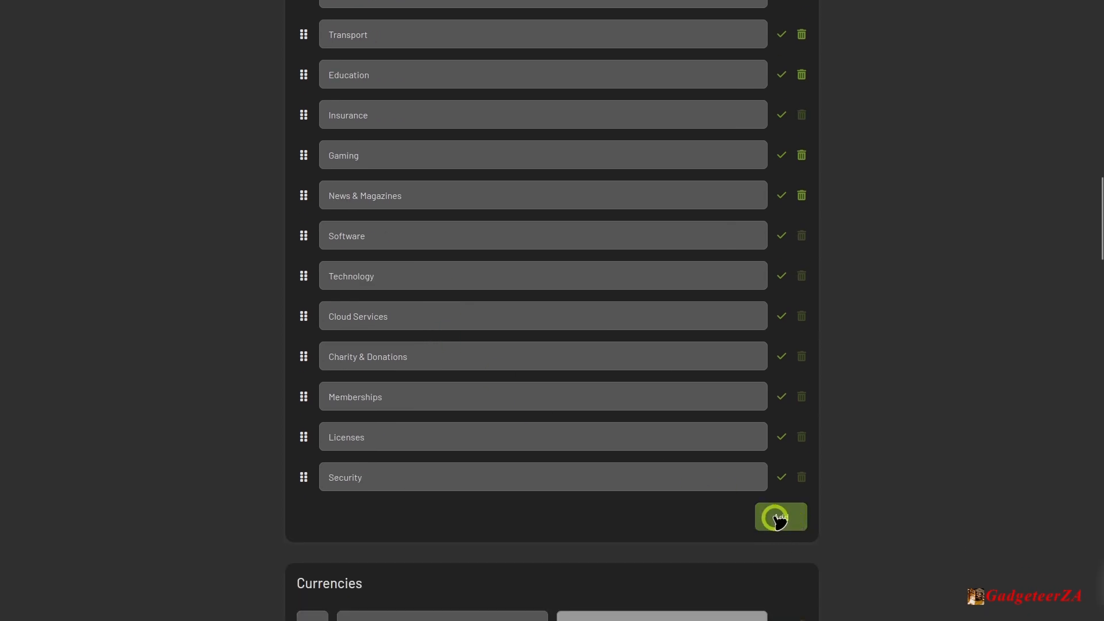
Step: Review the currencies list, add a placeholder currency entry to see its symbol, name and code fields, and delete it
{"action": "scroll", "coordinate": [458, 474], "scroll_direction": "down", "scroll_amount": 4}
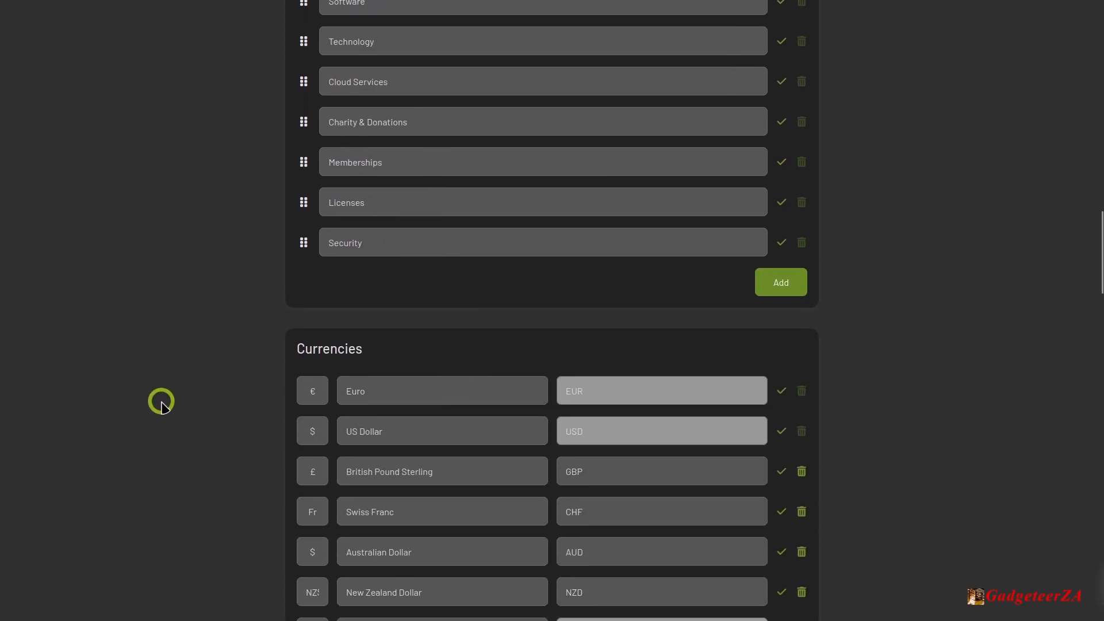
{"action": "scroll", "coordinate": [161, 406], "scroll_direction": "down", "scroll_amount": 3}
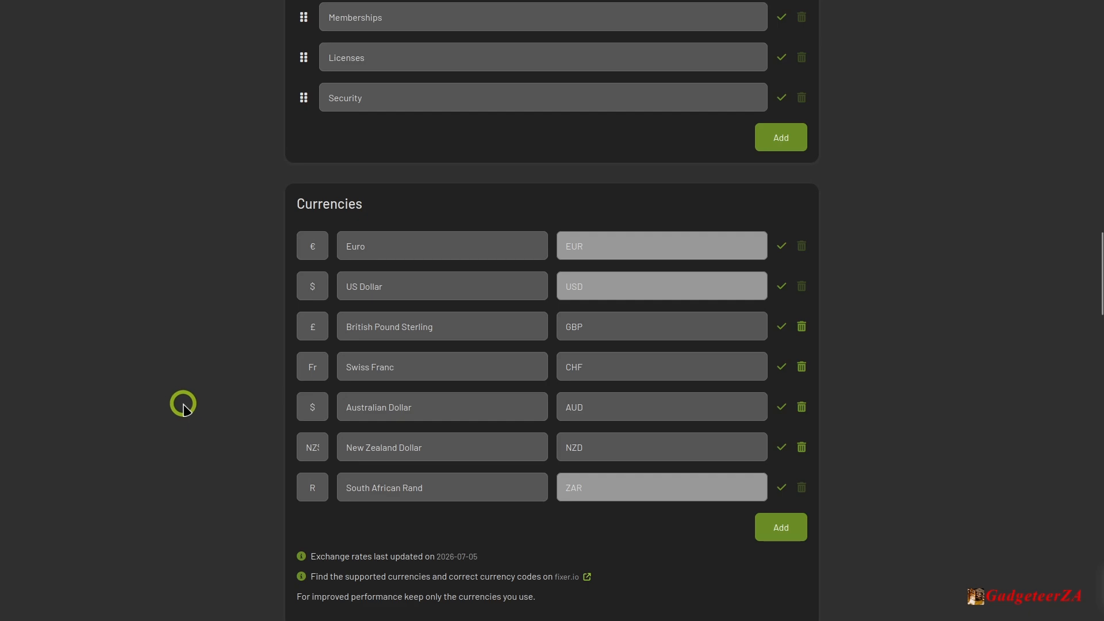
{"action": "scroll", "coordinate": [183, 404], "scroll_direction": "down", "scroll_amount": 1}
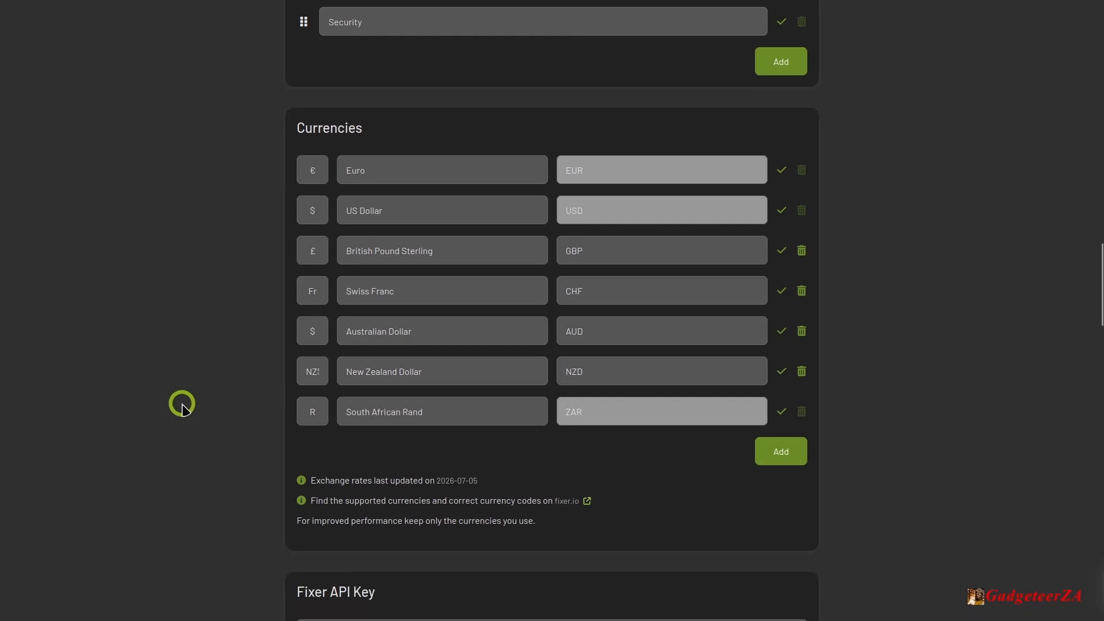
{"action": "left_click", "coordinate": [800, 462]}
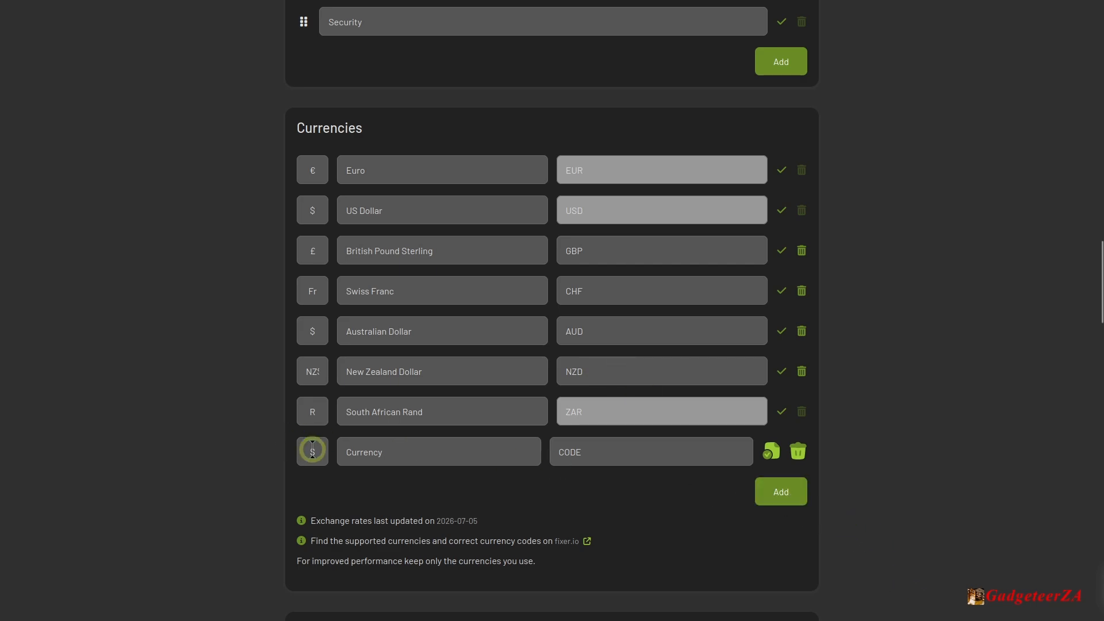
{"action": "left_click_drag", "start_coordinate": [310, 450], "coordinate": [322, 452]}
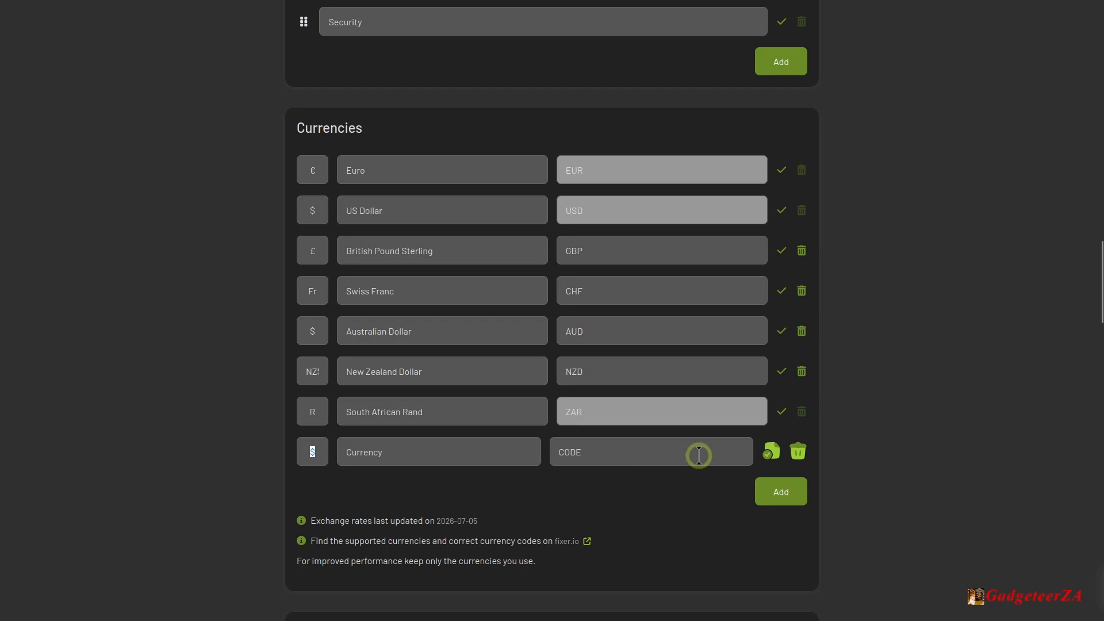
{"action": "left_click", "coordinate": [799, 452]}
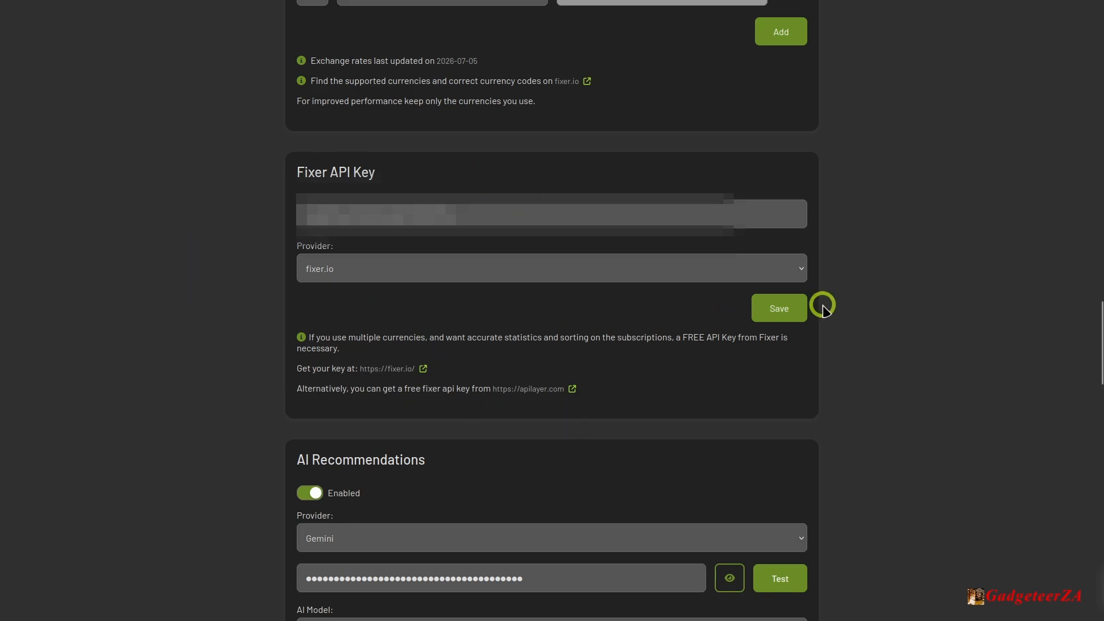
Step: Examine the provider choices for the Fixer API key and for AI Recommendations without changing either selection
{"action": "left_click", "coordinate": [801, 268]}
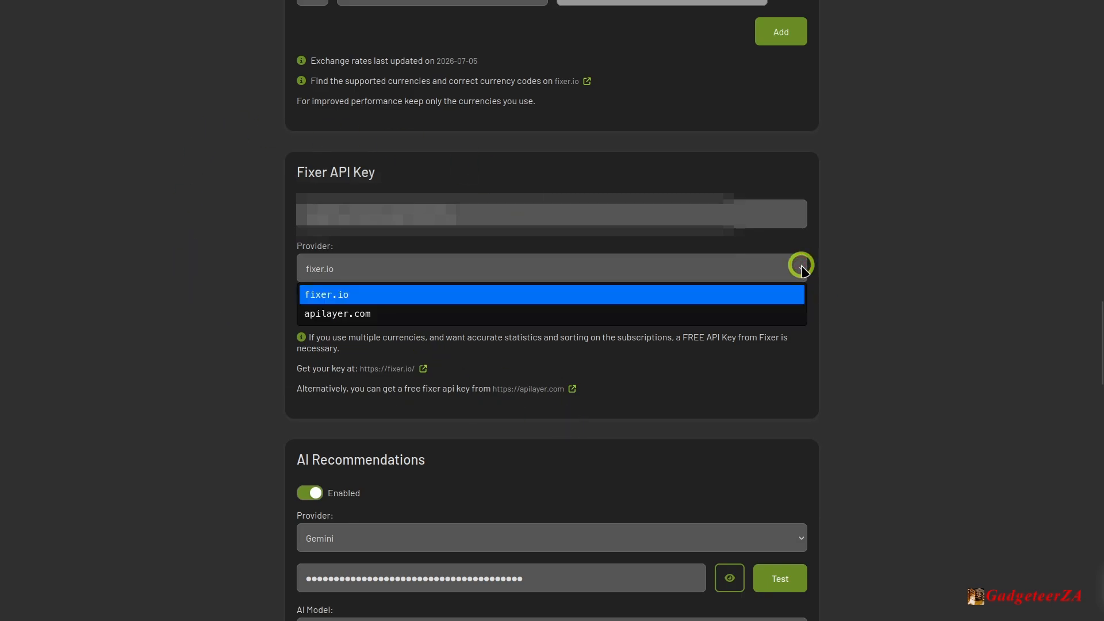
{"action": "left_click", "coordinate": [803, 268]}
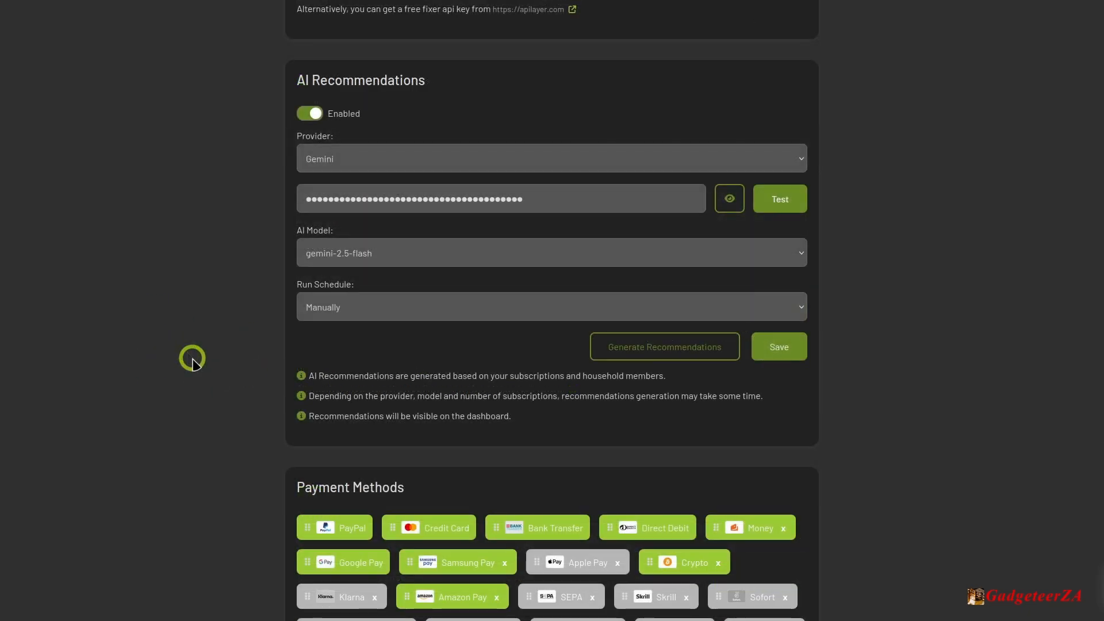
{"action": "left_click", "coordinate": [803, 157]}
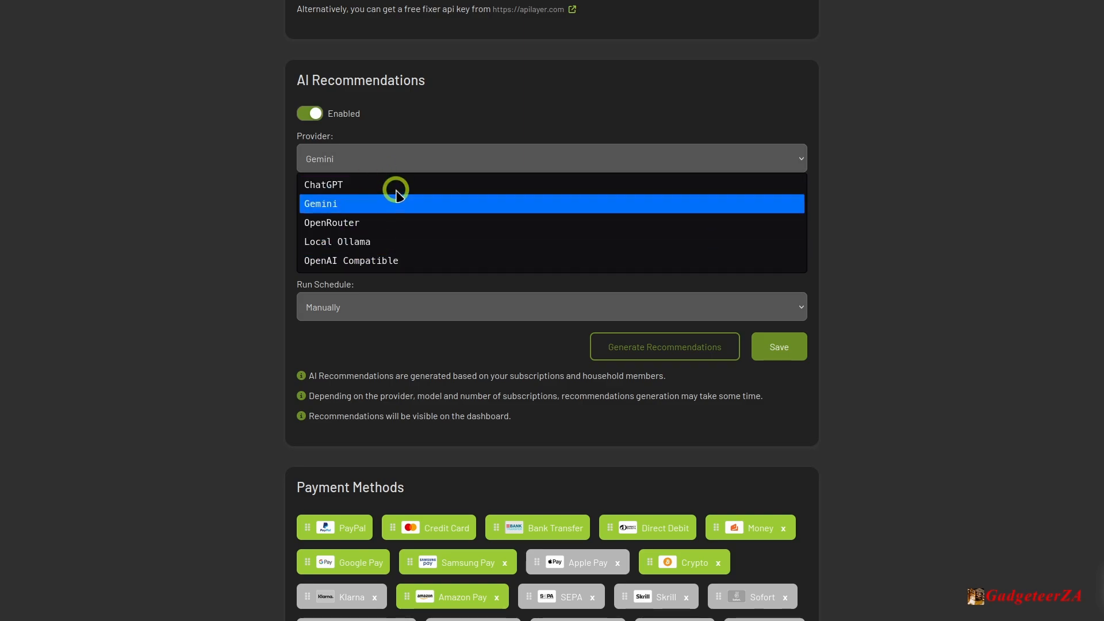
{"action": "left_click", "coordinate": [175, 260]}
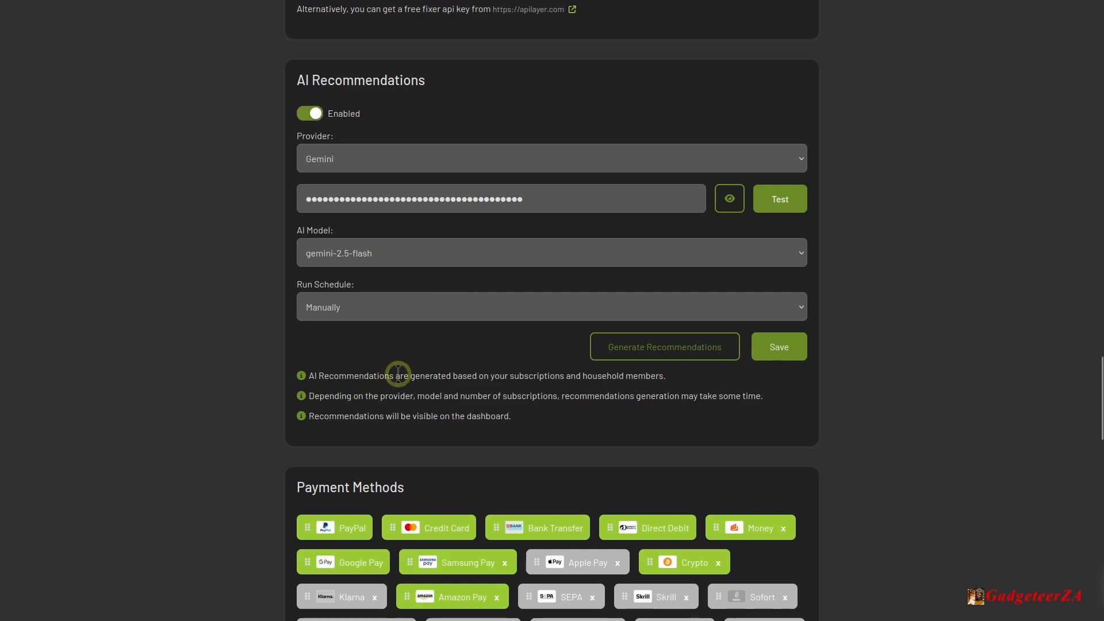
Step: Review the enabled and disabled payment methods and the custom payment method field, leaving them as they are
{"action": "scroll", "coordinate": [397, 376], "scroll_direction": "down", "scroll_amount": 4}
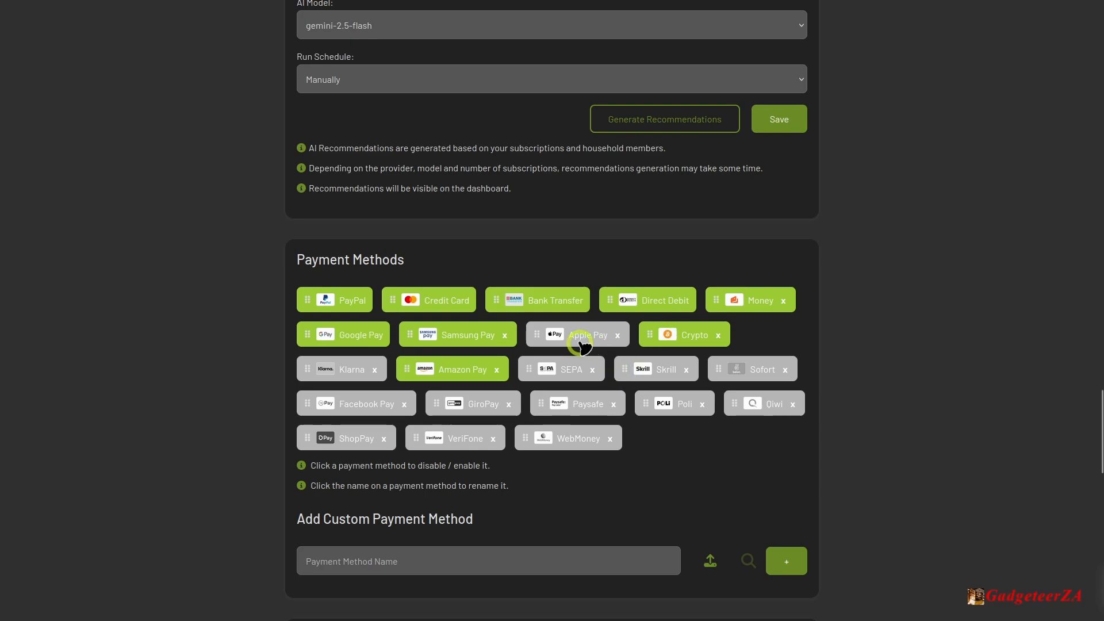
{"action": "left_click", "coordinate": [569, 365]}
{"action": "left_click", "coordinate": [530, 372]}
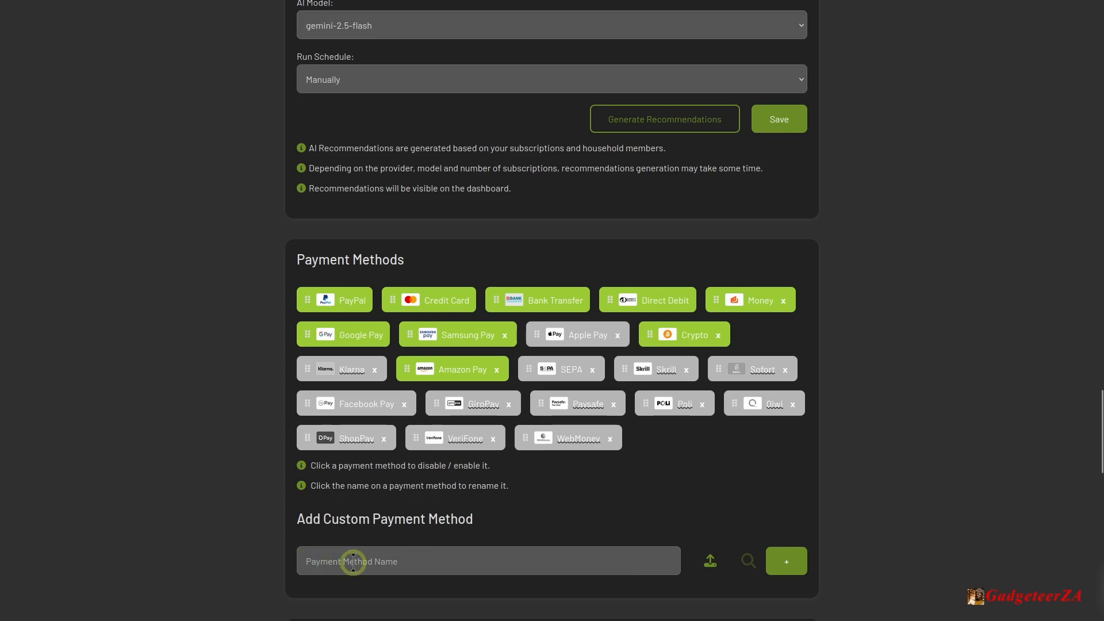
Step: Review the theme, colour and custom CSS options, the display settings and the experimental logo background setting
{"action": "scroll", "coordinate": [173, 351], "scroll_direction": "down", "scroll_amount": 9}
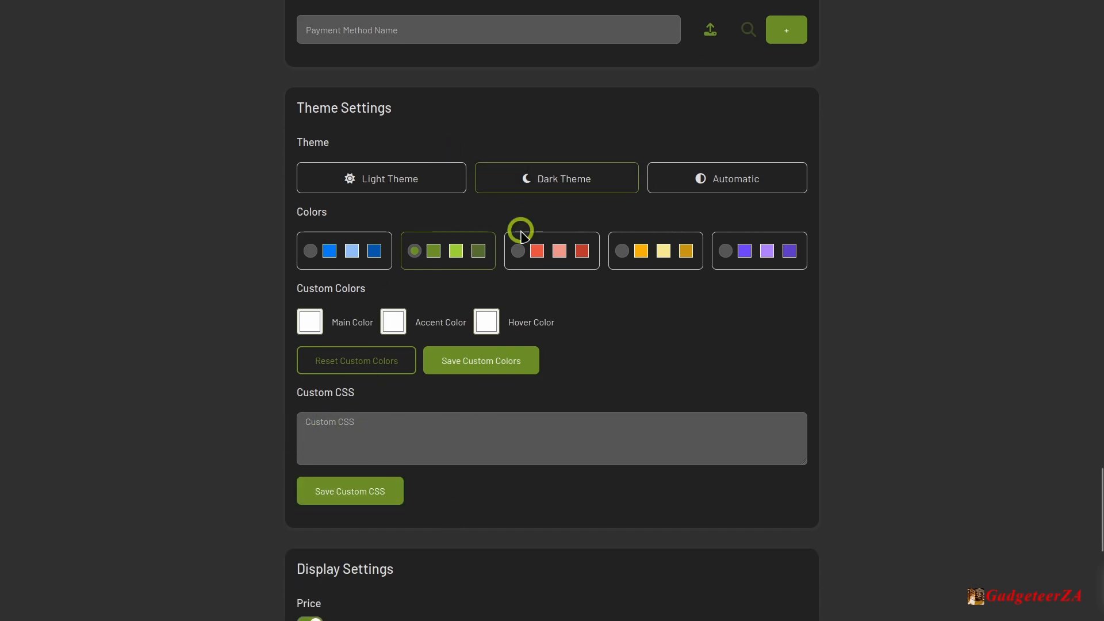
{"action": "scroll", "coordinate": [120, 492], "scroll_direction": "down", "scroll_amount": 5}
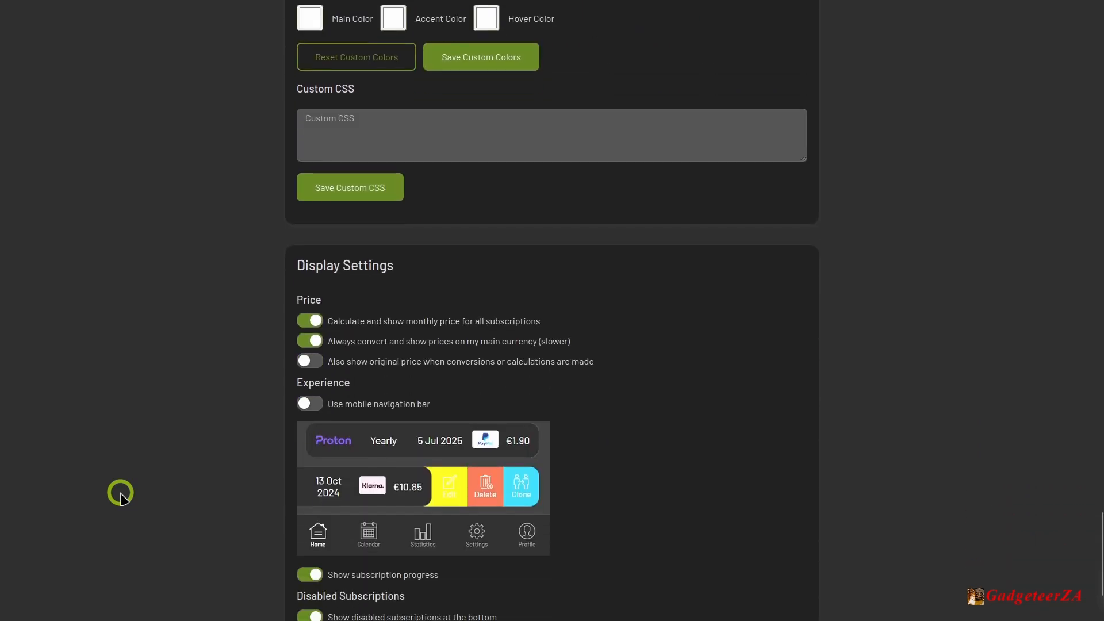
{"action": "scroll", "coordinate": [120, 493], "scroll_direction": "down", "scroll_amount": 3}
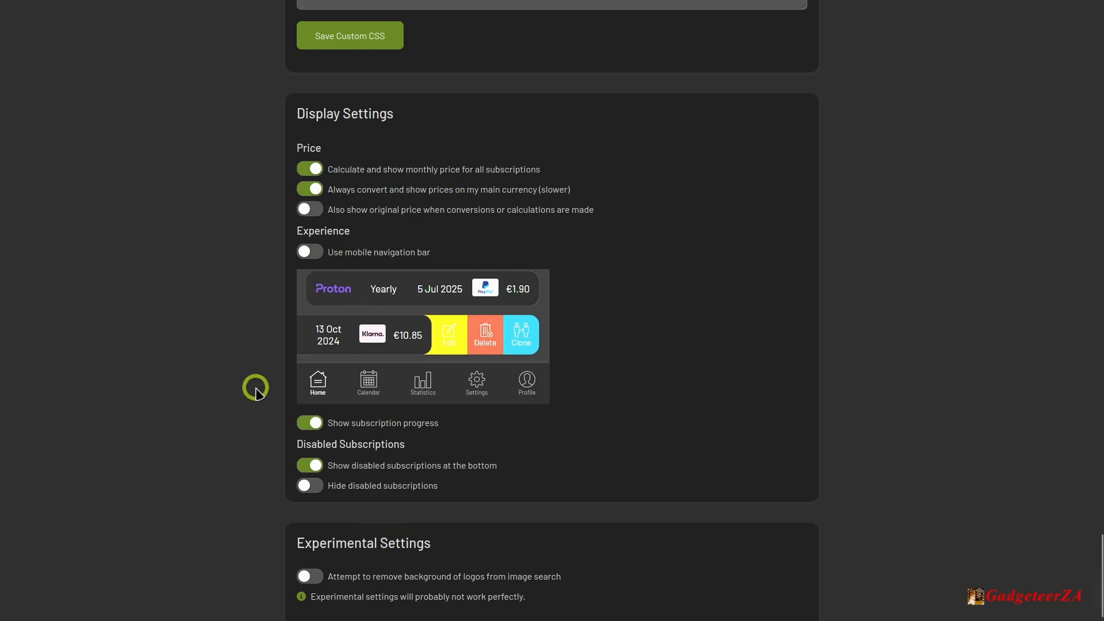
{"action": "scroll", "coordinate": [254, 391], "scroll_direction": "down", "scroll_amount": 1}
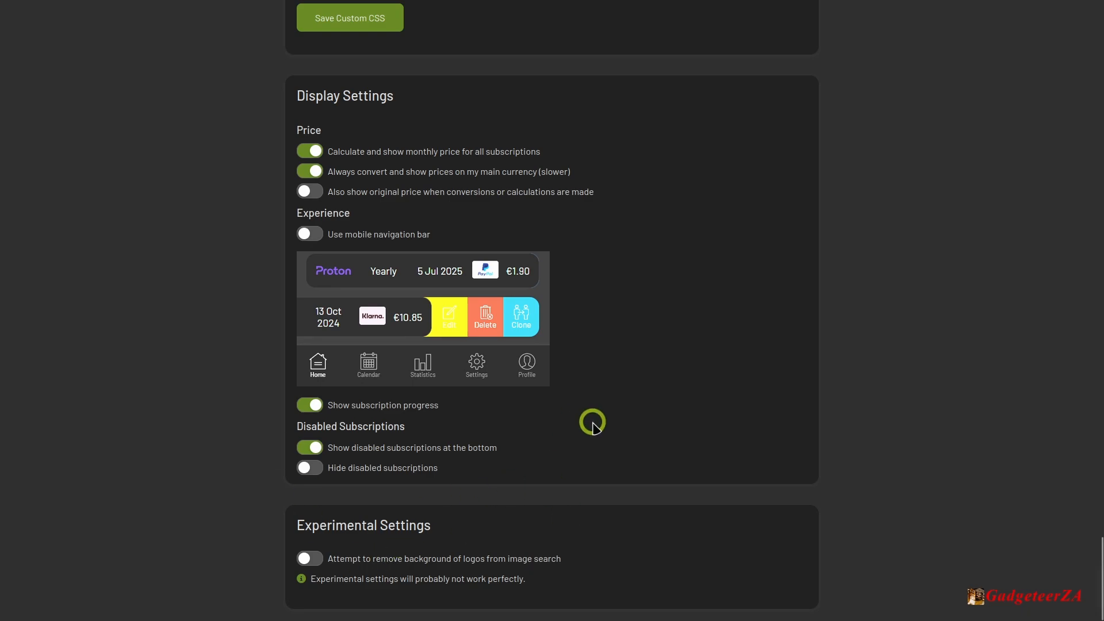
Step: Open the Admin page and review its registration, login bypass and user management settings, including the Create User fields
{"action": "key", "text": "Home"}
{"action": "left_click", "coordinate": [772, 26]}
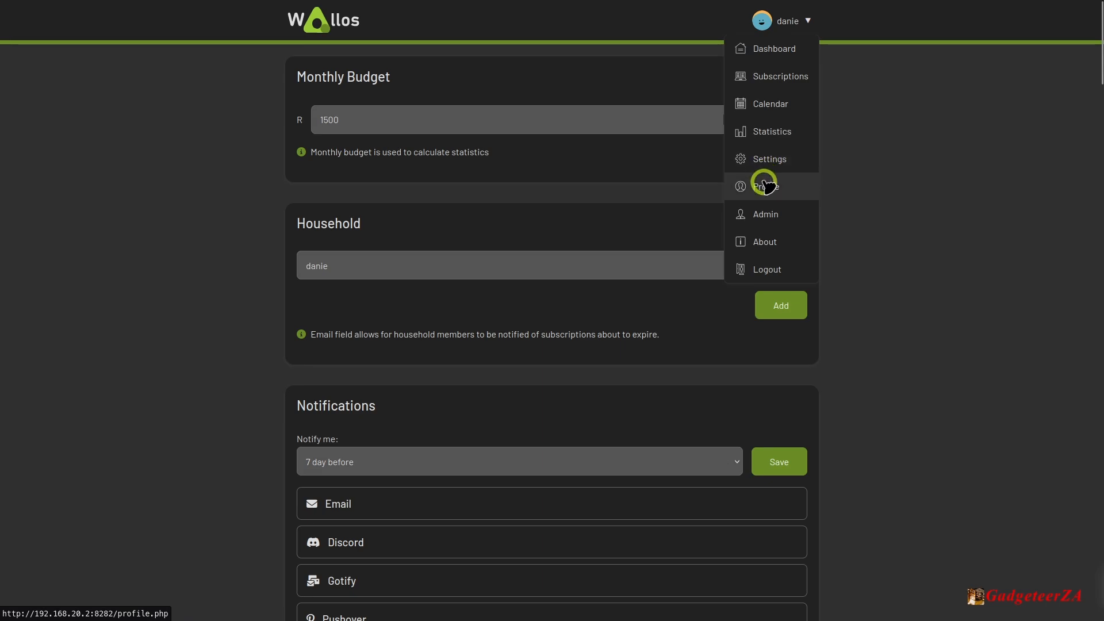
{"action": "left_click", "coordinate": [767, 214]}
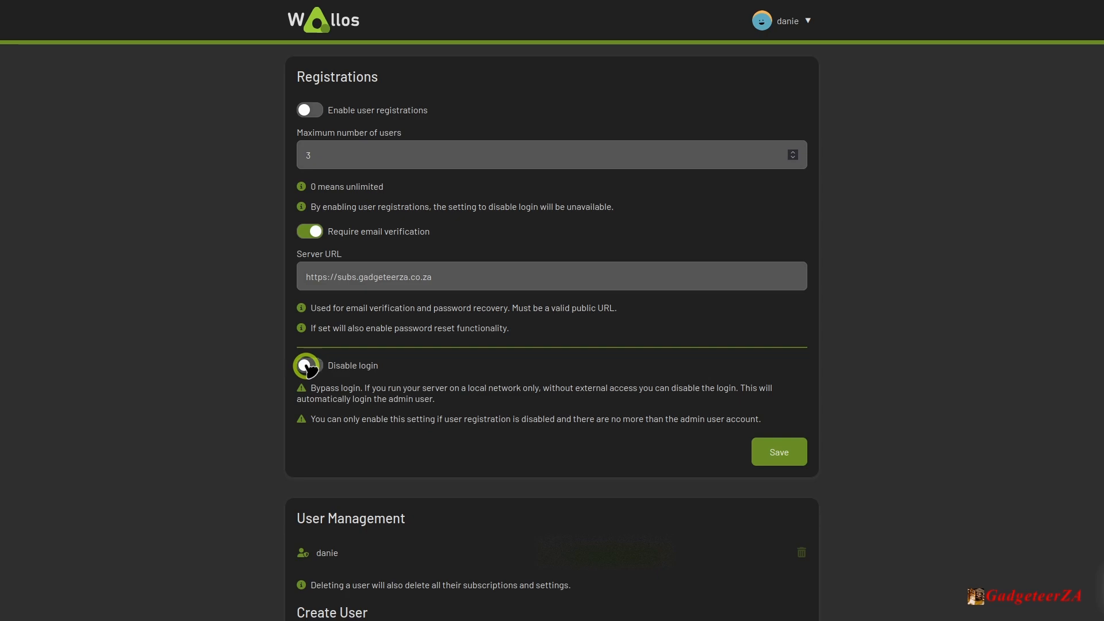
{"action": "scroll", "coordinate": [195, 379], "scroll_direction": "down", "scroll_amount": 4}
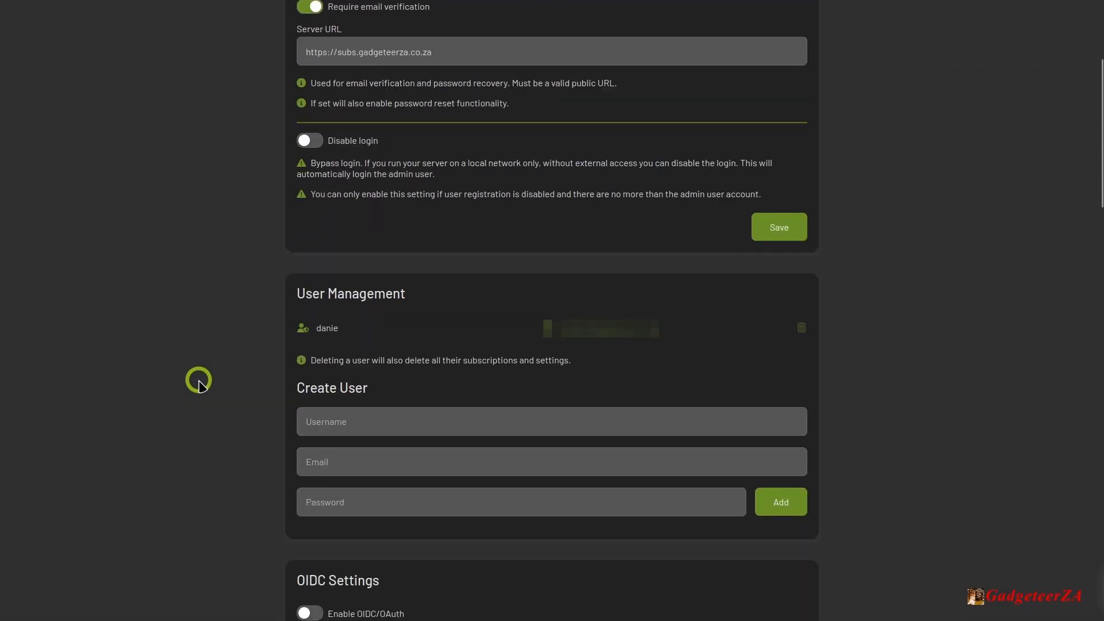
{"action": "scroll", "coordinate": [199, 384], "scroll_direction": "down", "scroll_amount": 3}
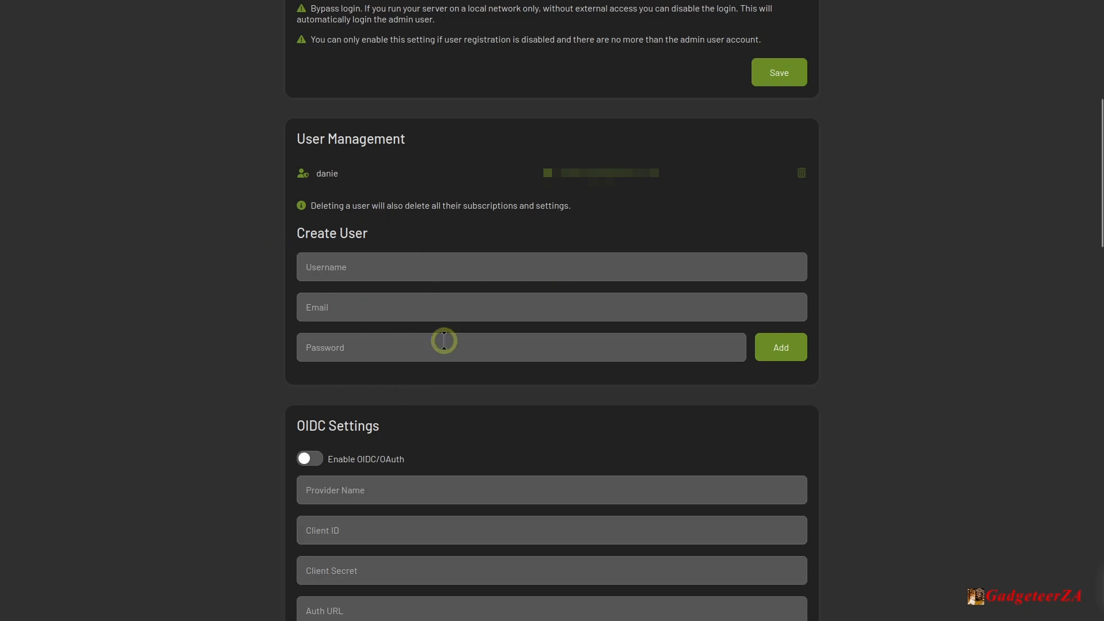
{"action": "left_click", "coordinate": [418, 314]}
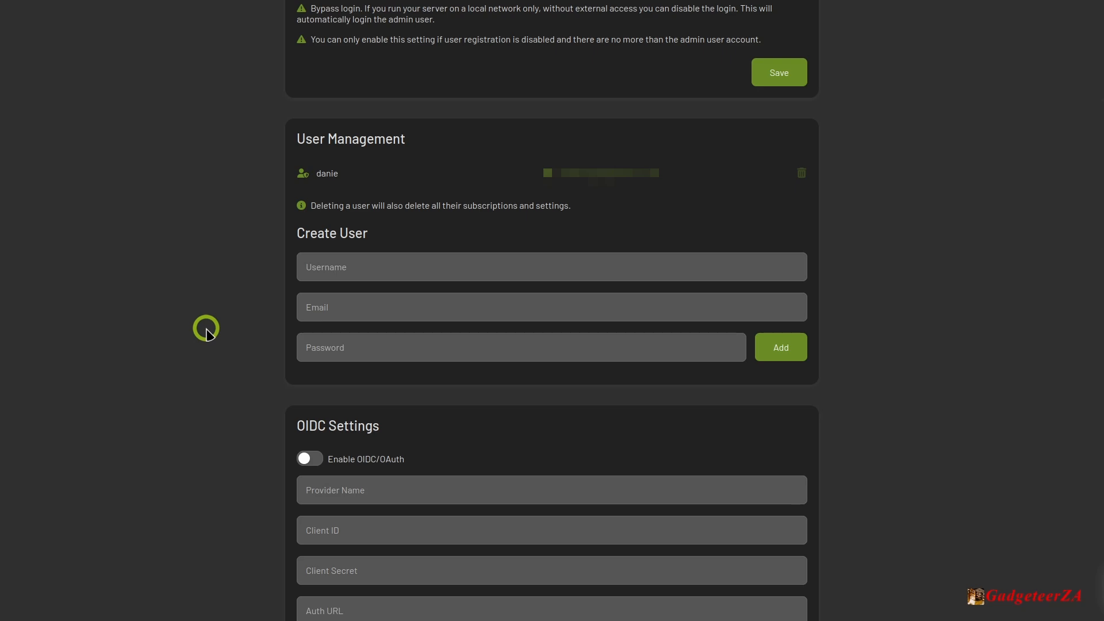
Step: Examine the OIDC, SMTP and Security settings on the Admin page without changing anything
{"action": "scroll", "coordinate": [205, 329], "scroll_direction": "down", "scroll_amount": 4}
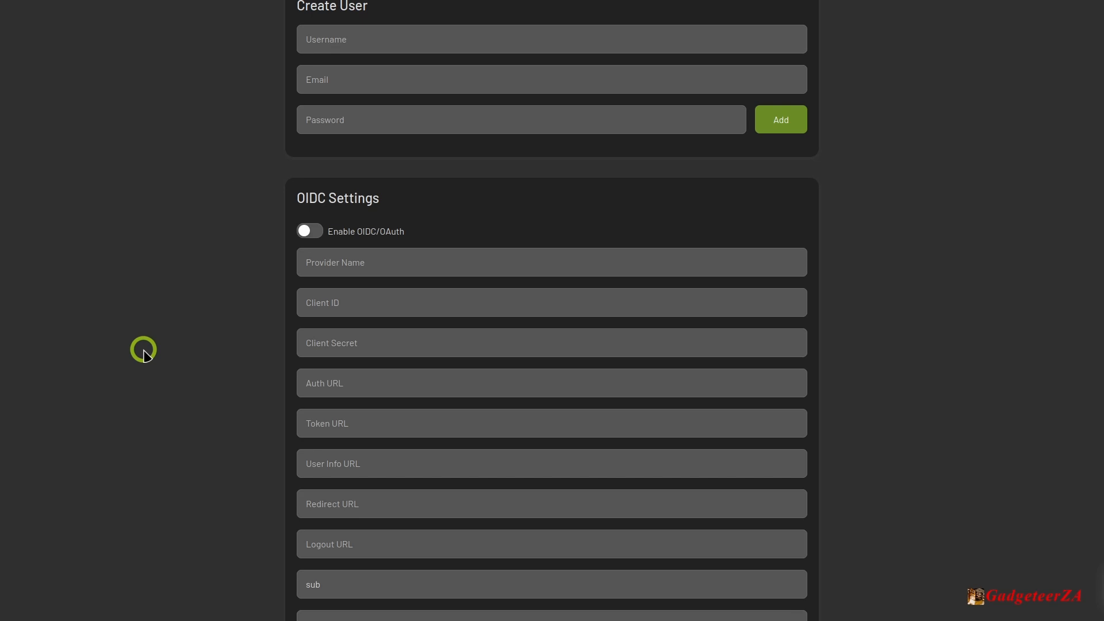
{"action": "scroll", "coordinate": [143, 350], "scroll_direction": "down", "scroll_amount": 10}
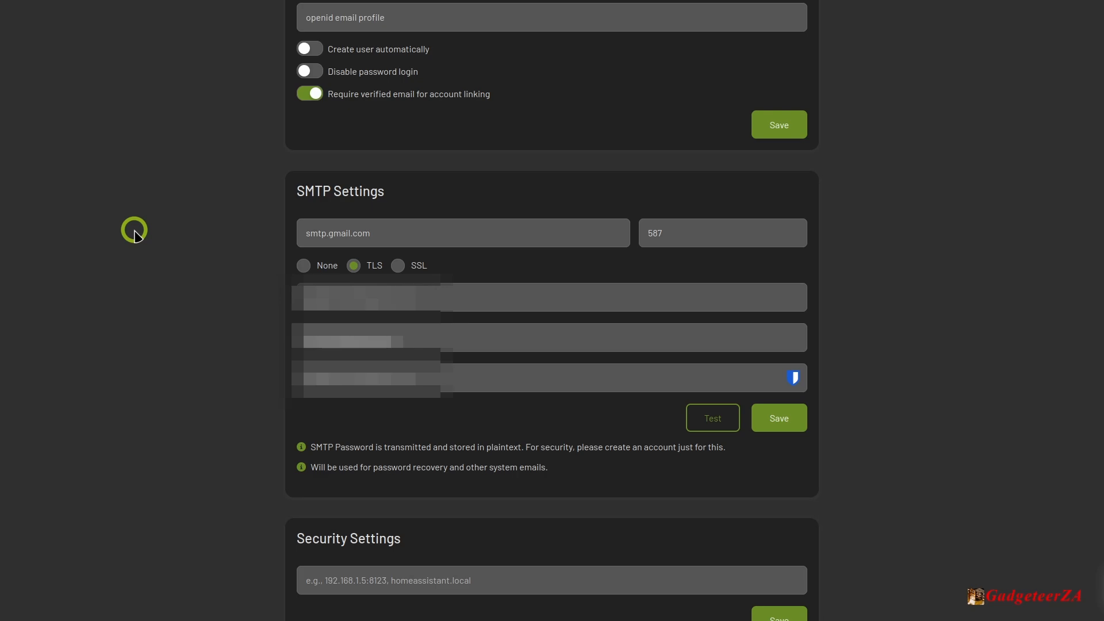
{"action": "scroll", "coordinate": [134, 230], "scroll_direction": "down", "scroll_amount": 7}
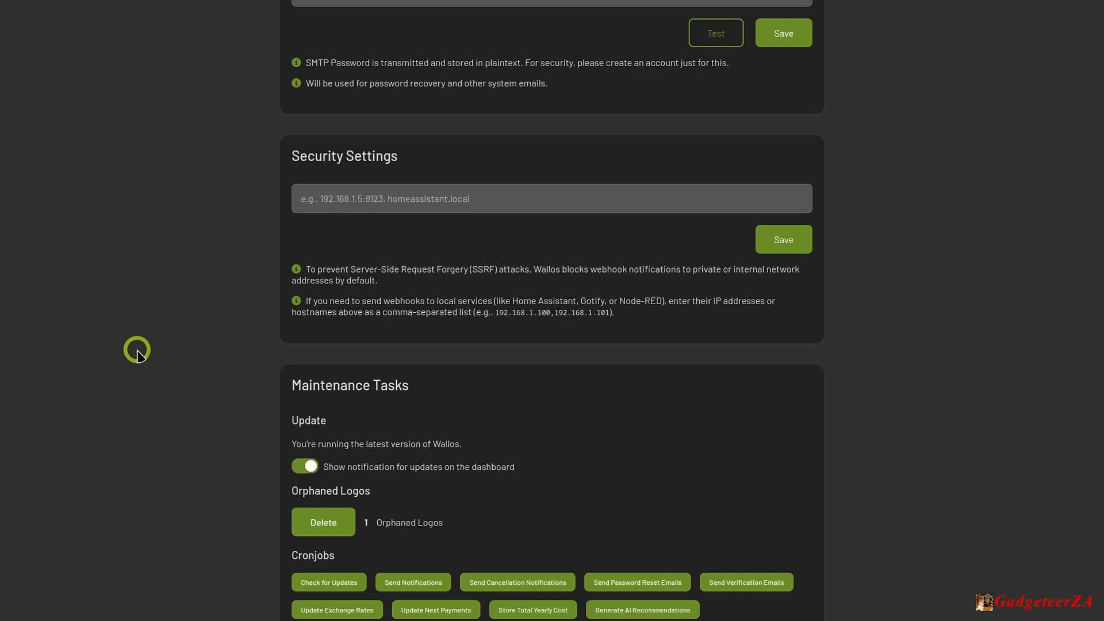
Step: Examine the maintenance tasks, the cronjobs from Check for Updates to Generate AI Recommendations, and the backup and restore options
{"action": "scroll", "coordinate": [138, 354], "scroll_direction": "down", "scroll_amount": 4}
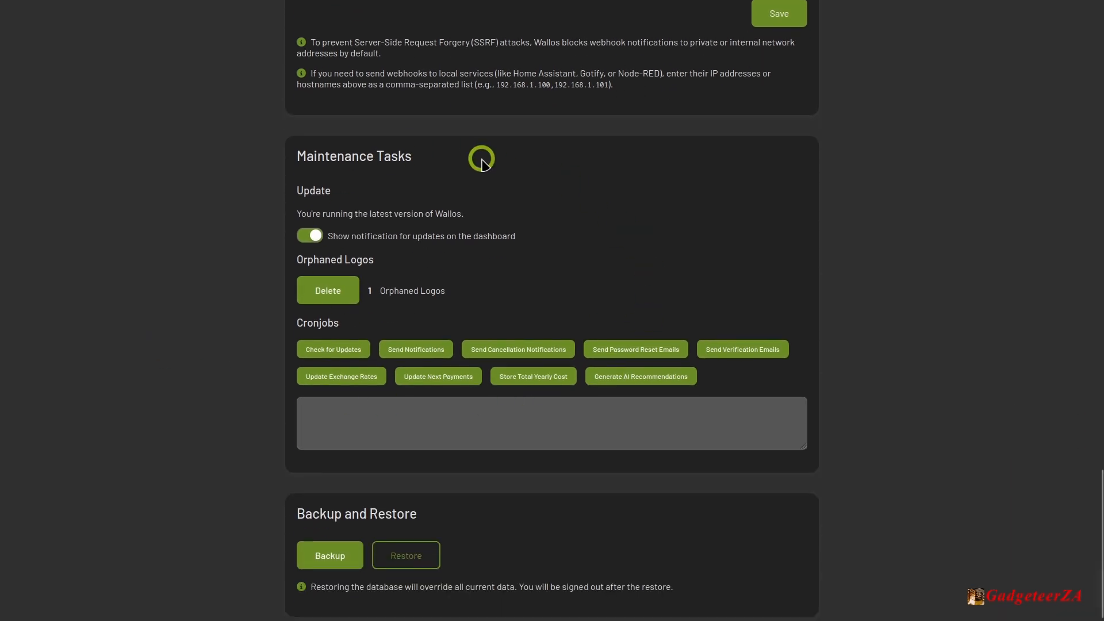
{"action": "left_click", "coordinate": [334, 352]}
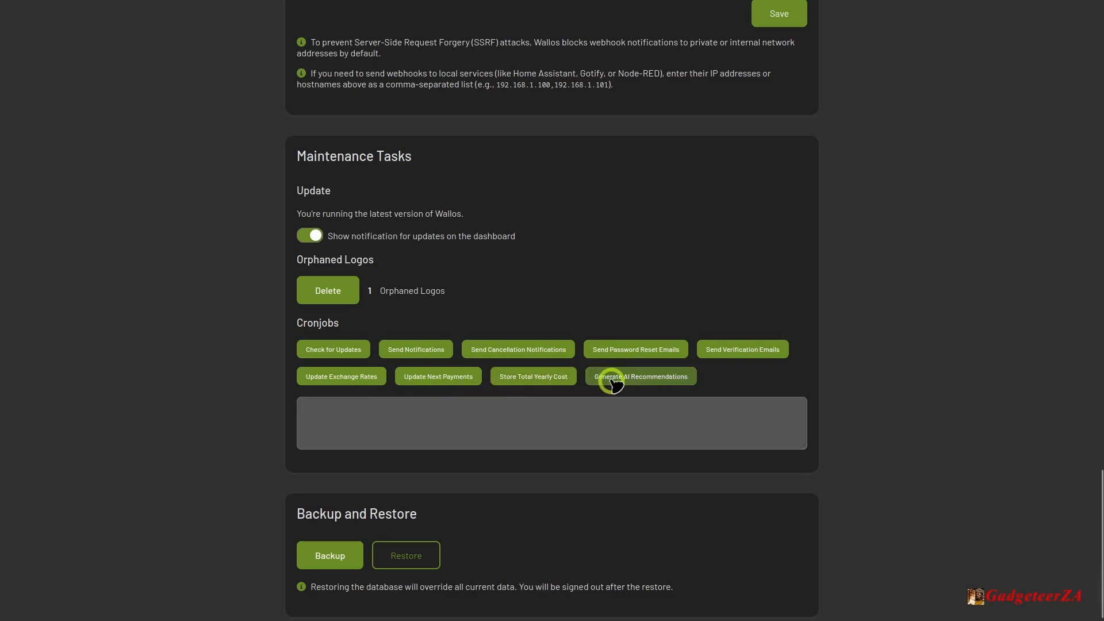
{"action": "left_click", "coordinate": [643, 383]}
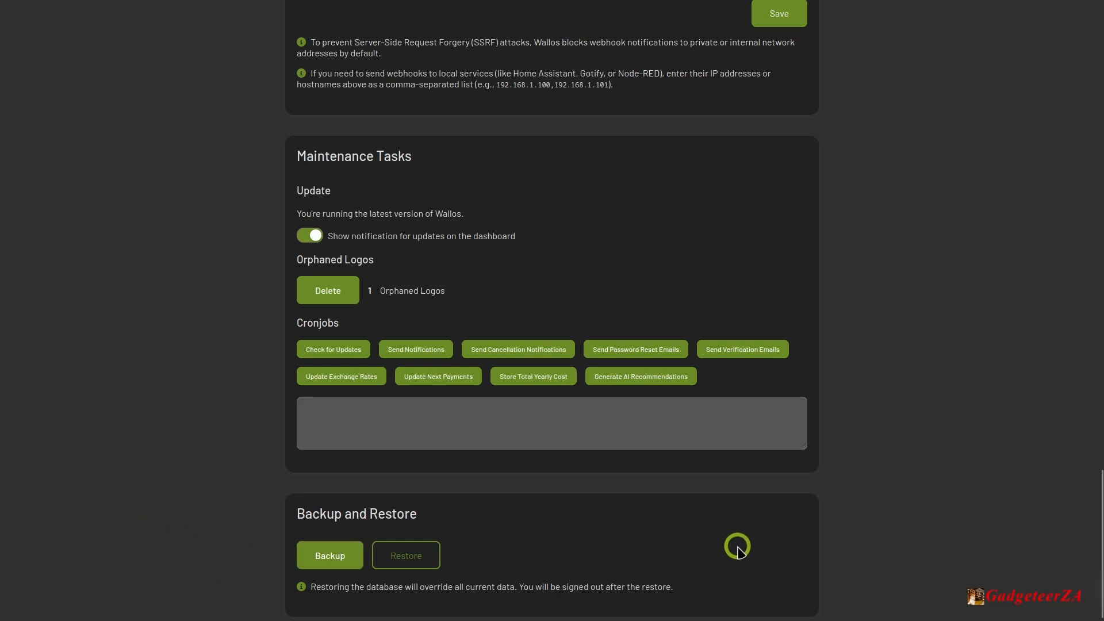
Step: Open the About page from the account menu
{"action": "scroll", "coordinate": [737, 546], "scroll_direction": "up", "scroll_amount": 15}
{"action": "left_click", "coordinate": [792, 22]}
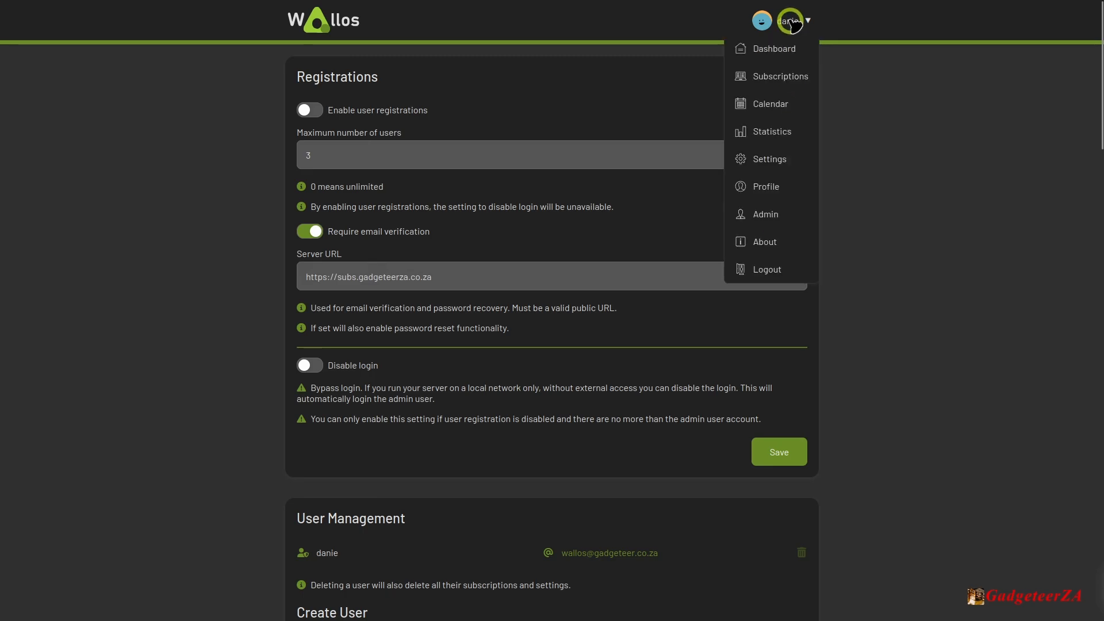
{"action": "left_click", "coordinate": [771, 241]}
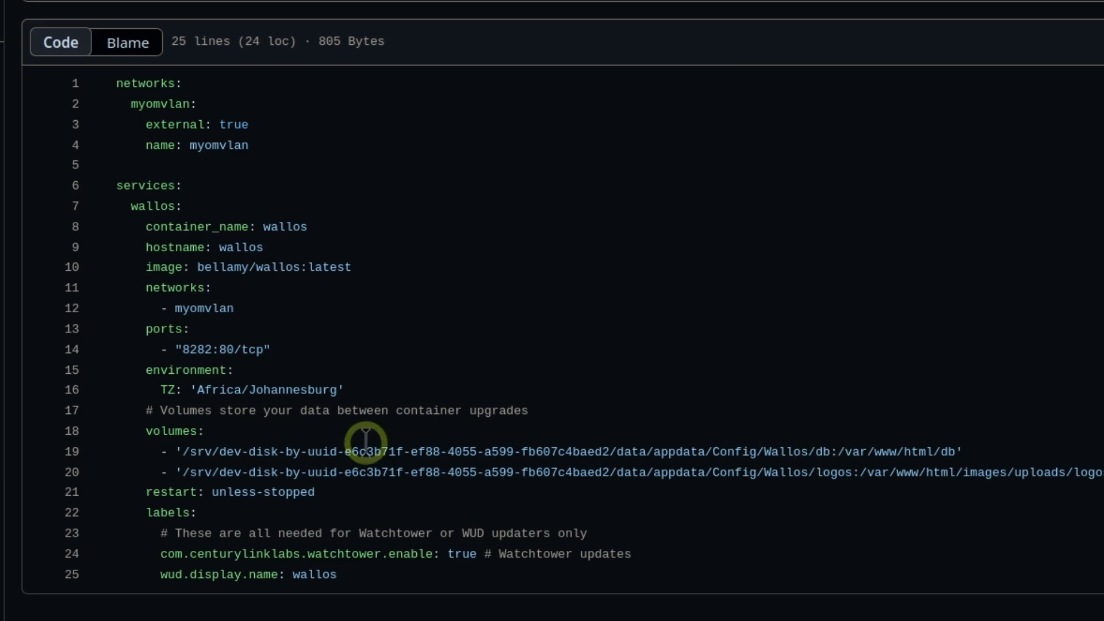
Step: In the Wallos compose file on GitHub, highlight the container-side database path /var/www/html/db and the logos upload path under volumes
{"action": "left_click", "coordinate": [838, 450]}
{"action": "left_click_drag", "start_coordinate": [838, 450], "coordinate": [955, 450]}
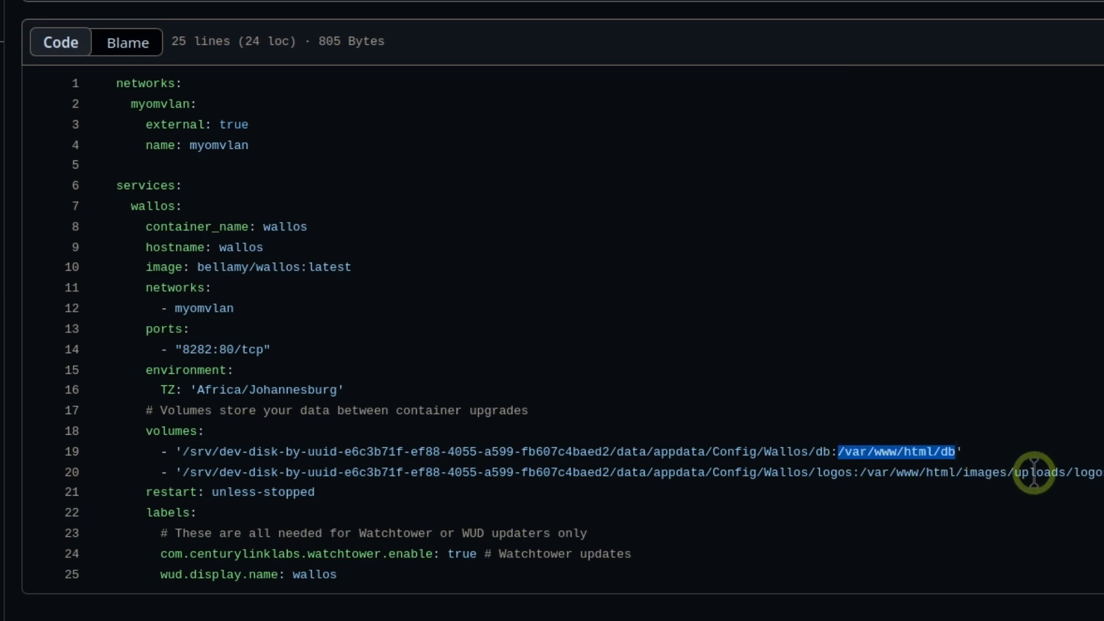
{"action": "left_click_drag", "start_coordinate": [1098, 472], "coordinate": [861, 472]}
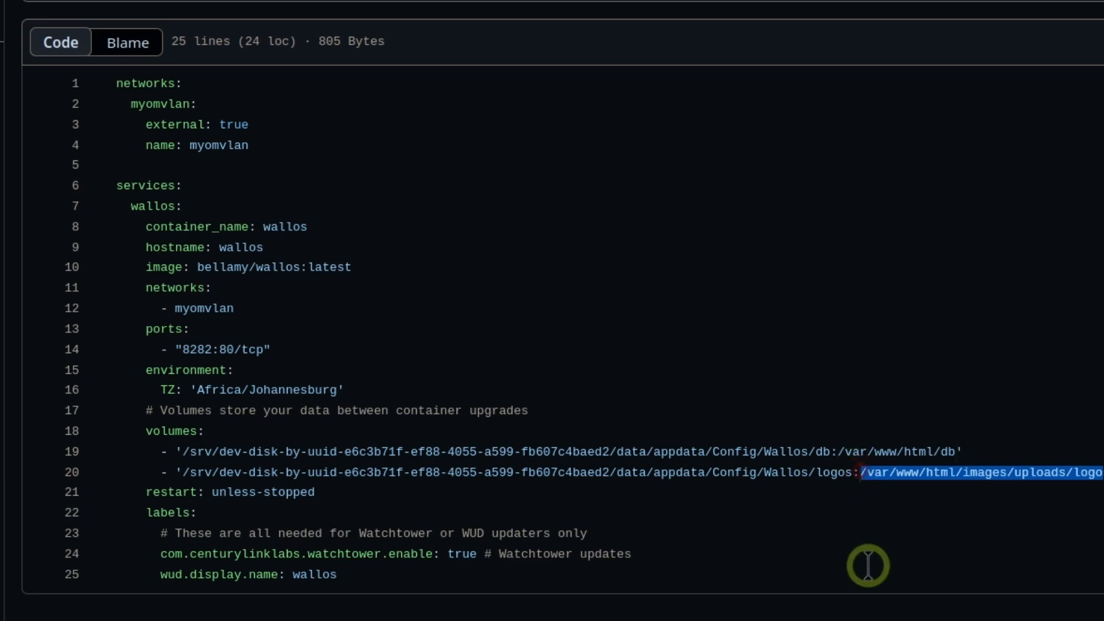